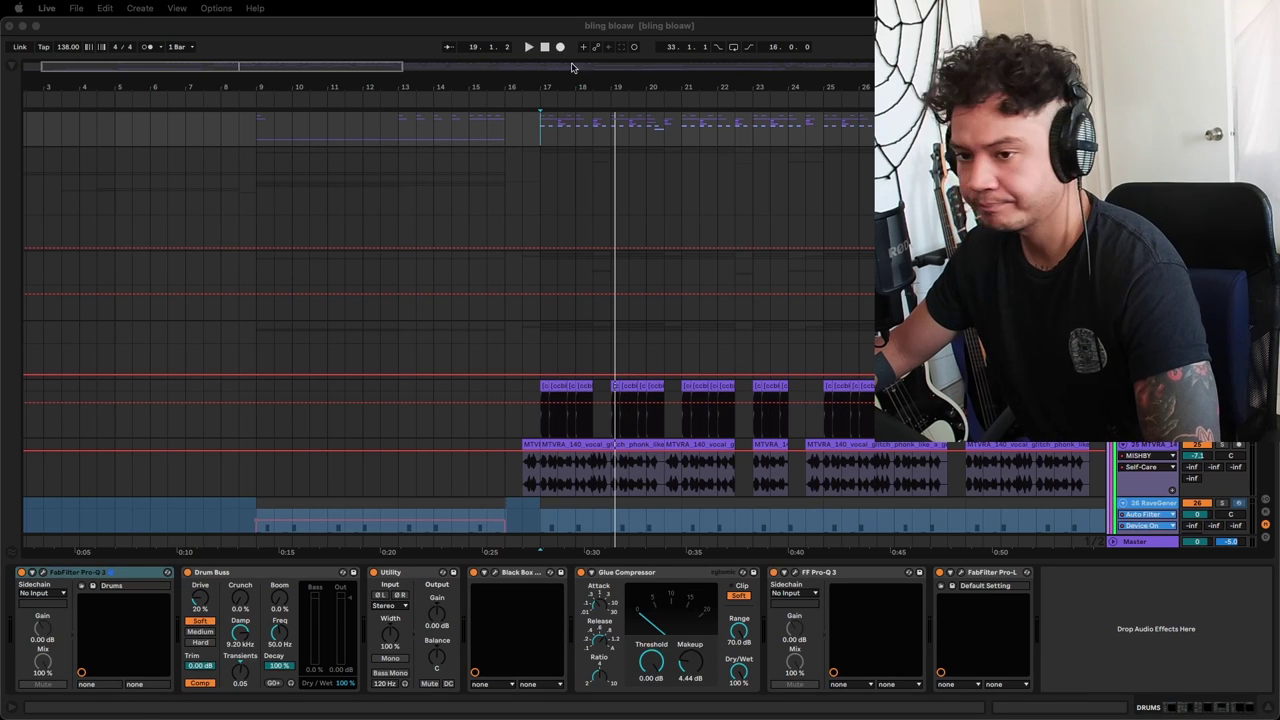
# Open the drum section around bar 17 and play the first drum one-shot clip there.
pyautogui.click(399, 127)
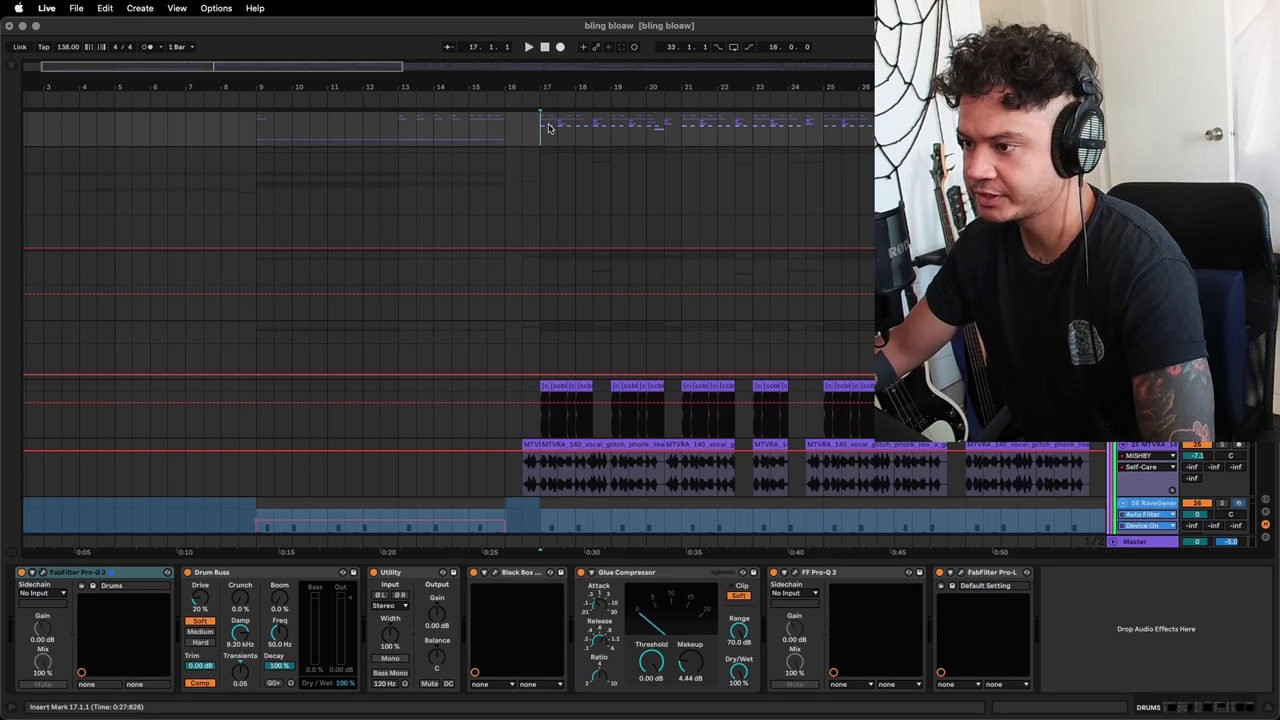
pyautogui.click(551, 125)
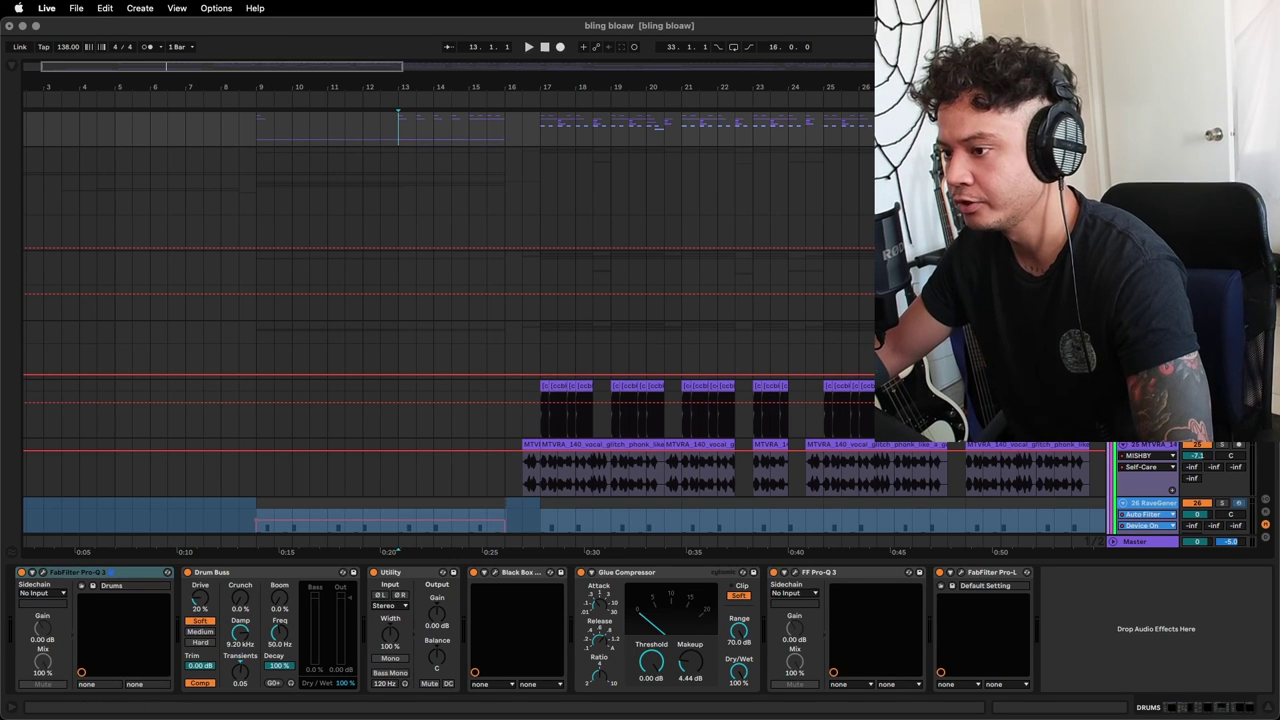
pyautogui.scroll(-5, 440, 133)
pyautogui.moveTo(525, 86); pyautogui.dragTo(525, 180)
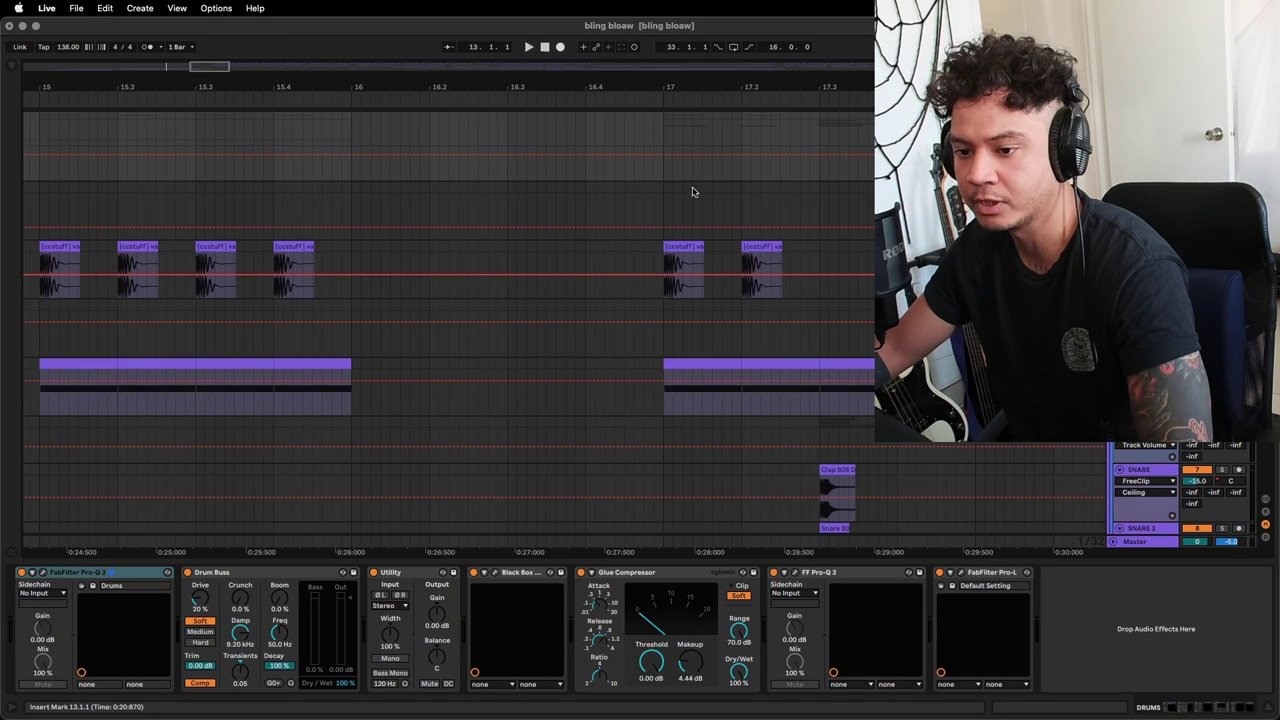
pyautogui.click(684, 261)
pyautogui.click(684, 247)
pyautogui.press('space')
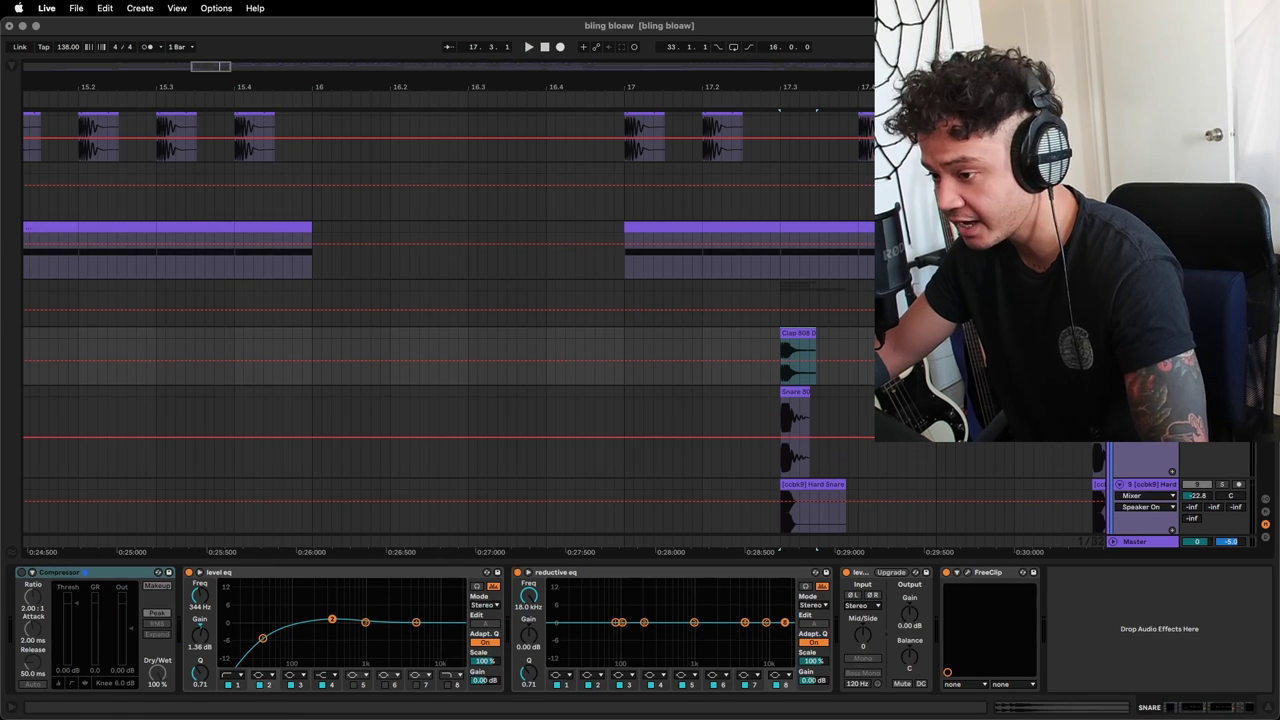
# Play the SNARE group's layered clap and snare clips at 17.3 to hear how they sound together.
pyautogui.scroll(-1, 440, 320)
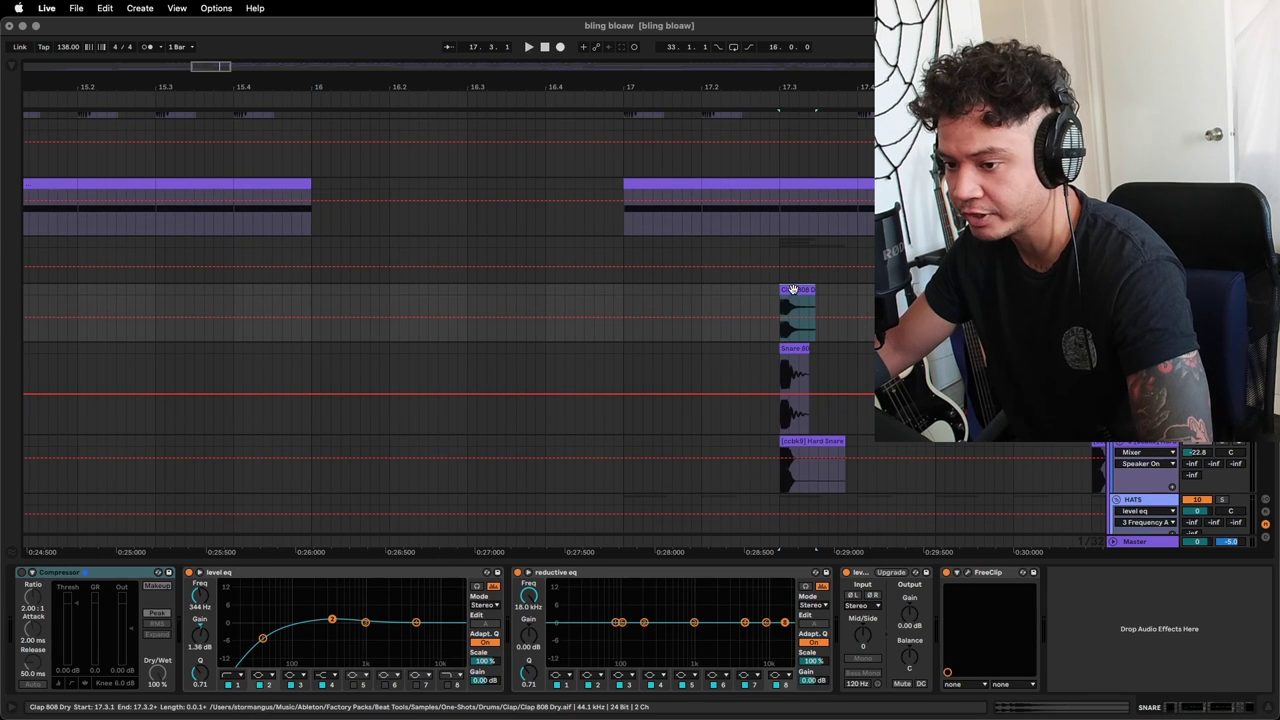
pyautogui.click(1145, 243)
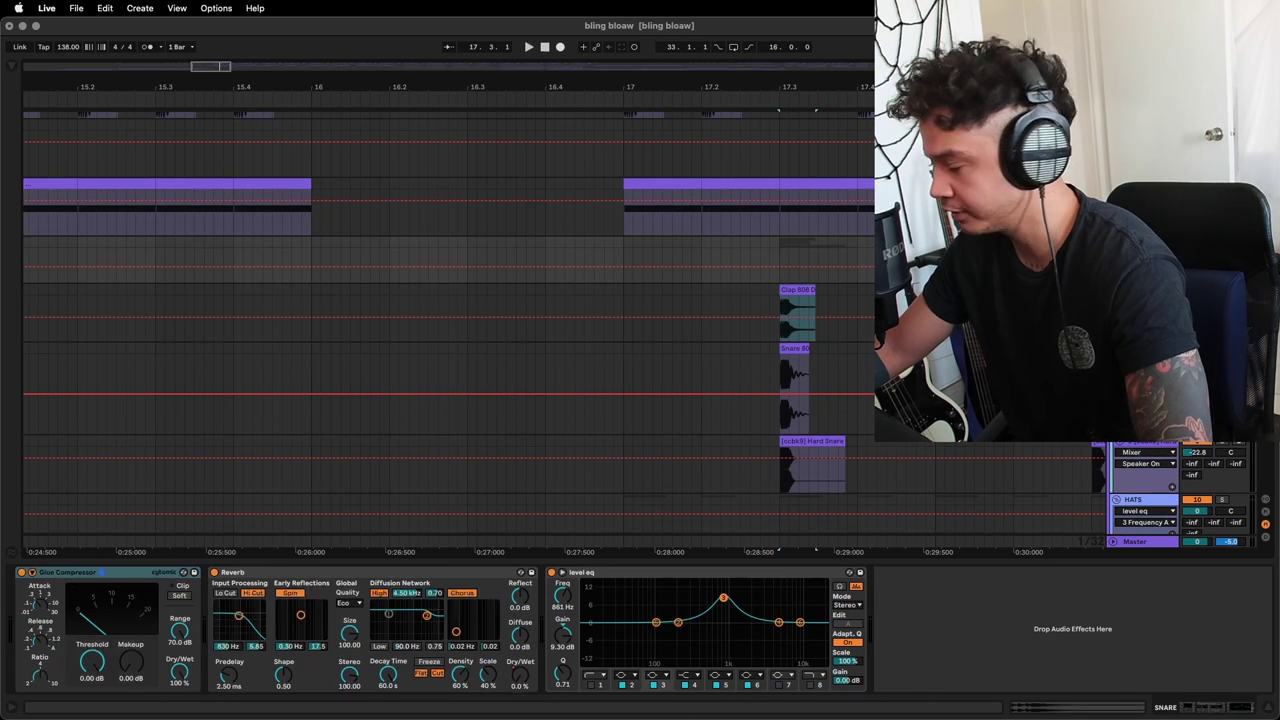
pyautogui.press('space')
pyautogui.press('space')
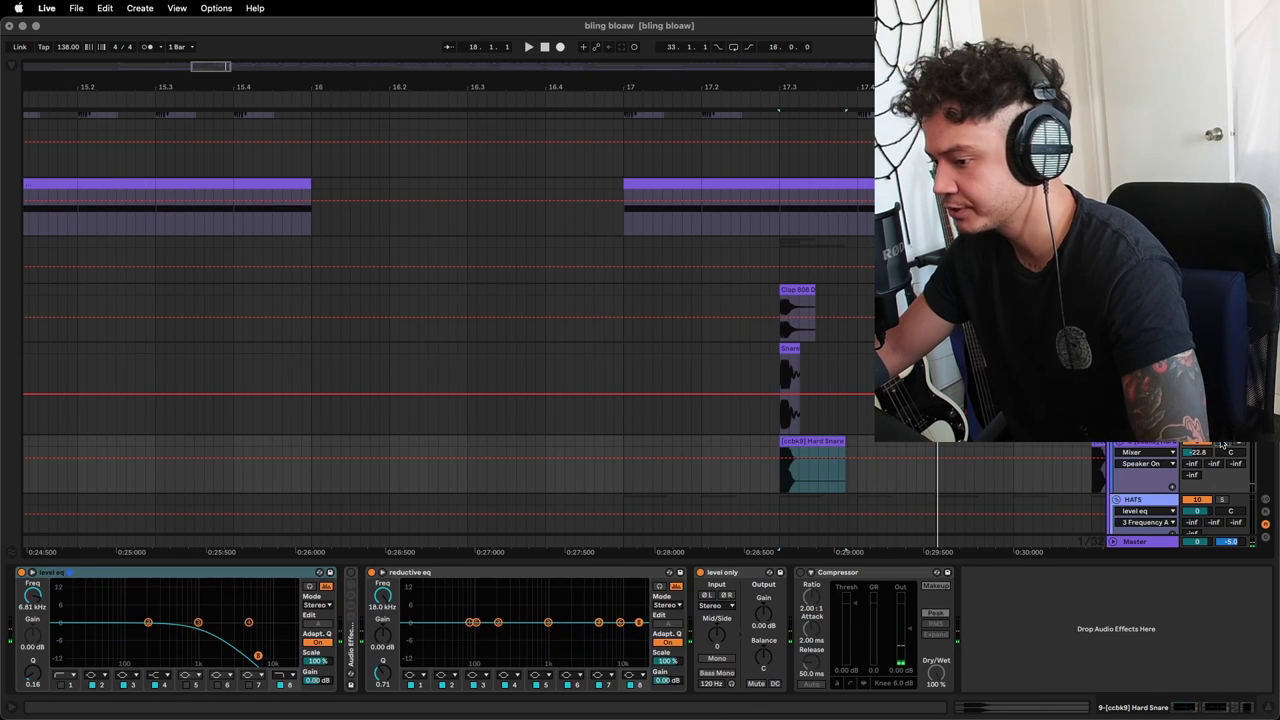
# Play the hi-hat pattern from bar 17 and select its clips through to bar 18.
pyautogui.scroll(-4, 914, 350)
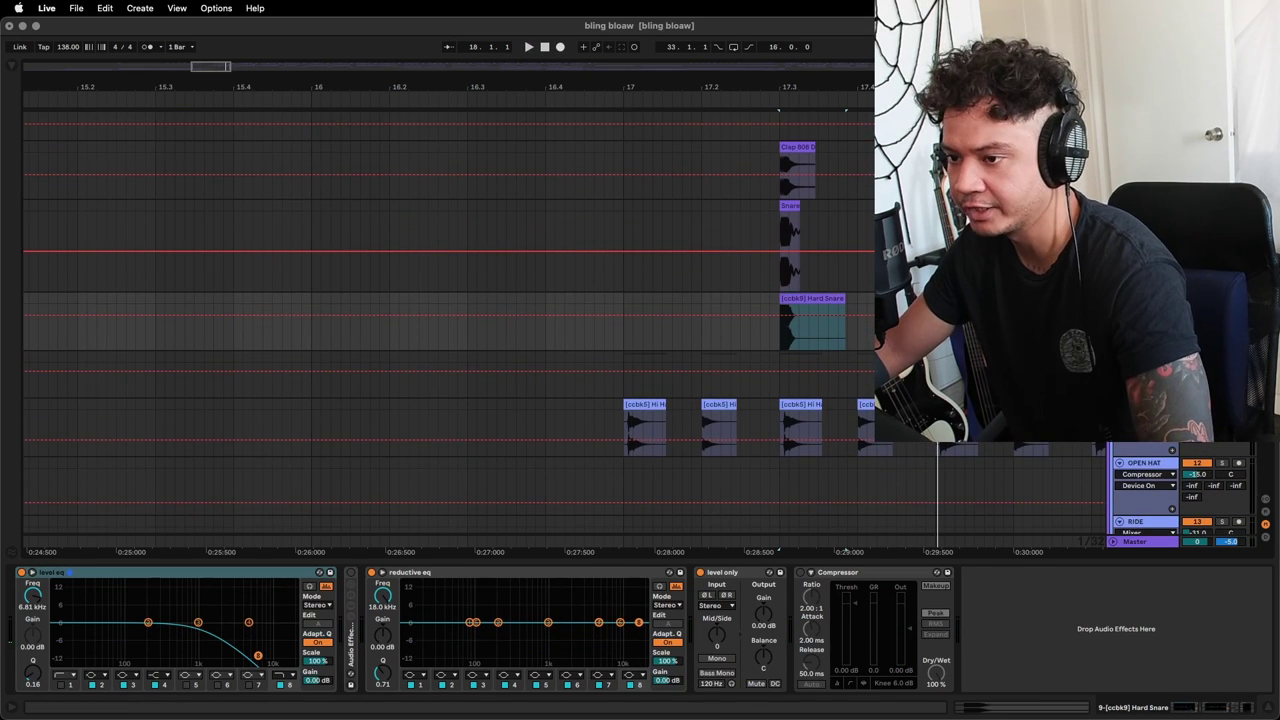
pyautogui.scroll(-2, 914, 350)
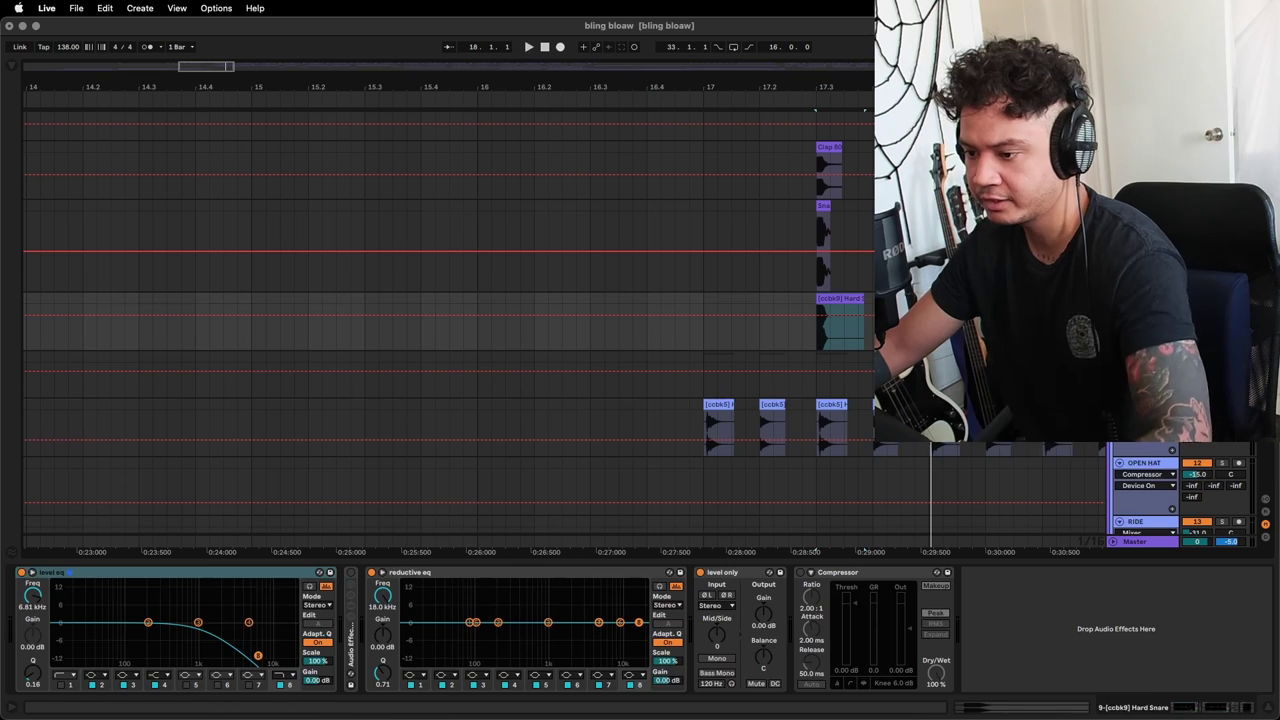
pyautogui.press('Down')
pyautogui.click(698, 411)
pyautogui.press('space')
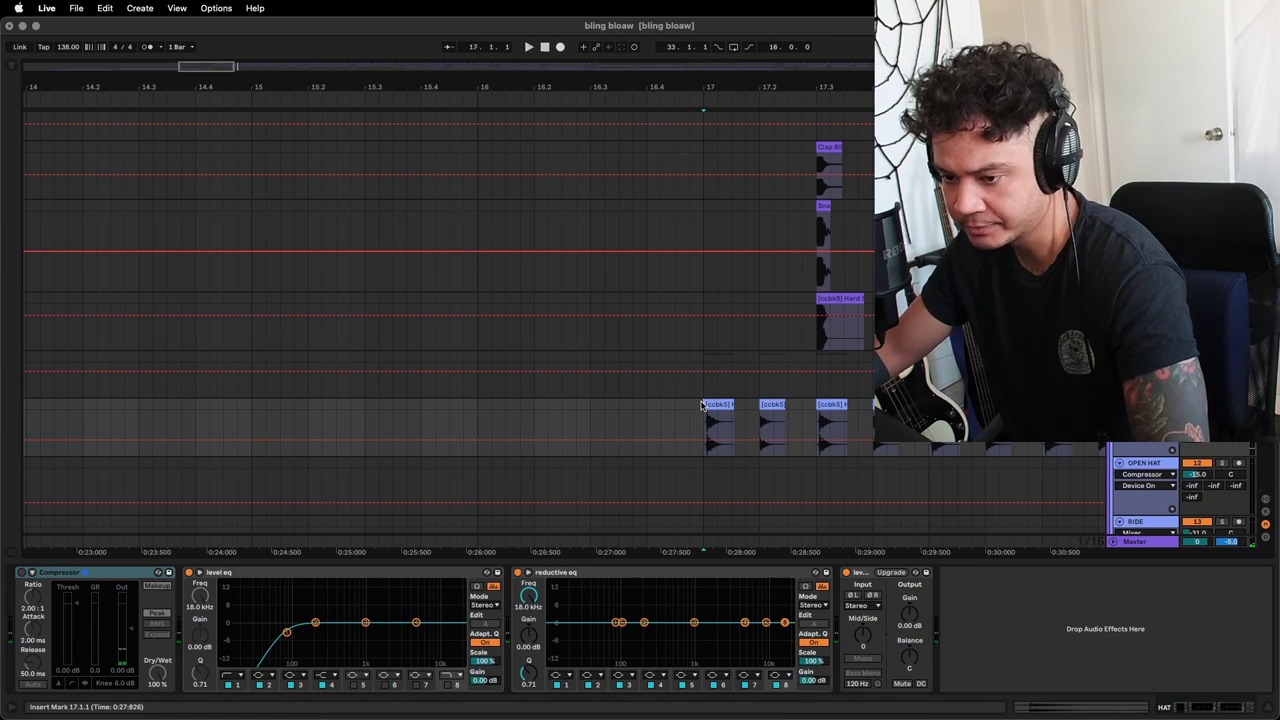
pyautogui.moveTo(707, 407); pyautogui.dragTo(912, 410)
# Examine the SYNTH/BASS group at bar 17, from the group track down to the vocal glitch track.
pyautogui.moveTo(715, 88); pyautogui.dragTo(715, 30)
pyautogui.scroll(-12, 640, 330)
pyautogui.click(489, 246)
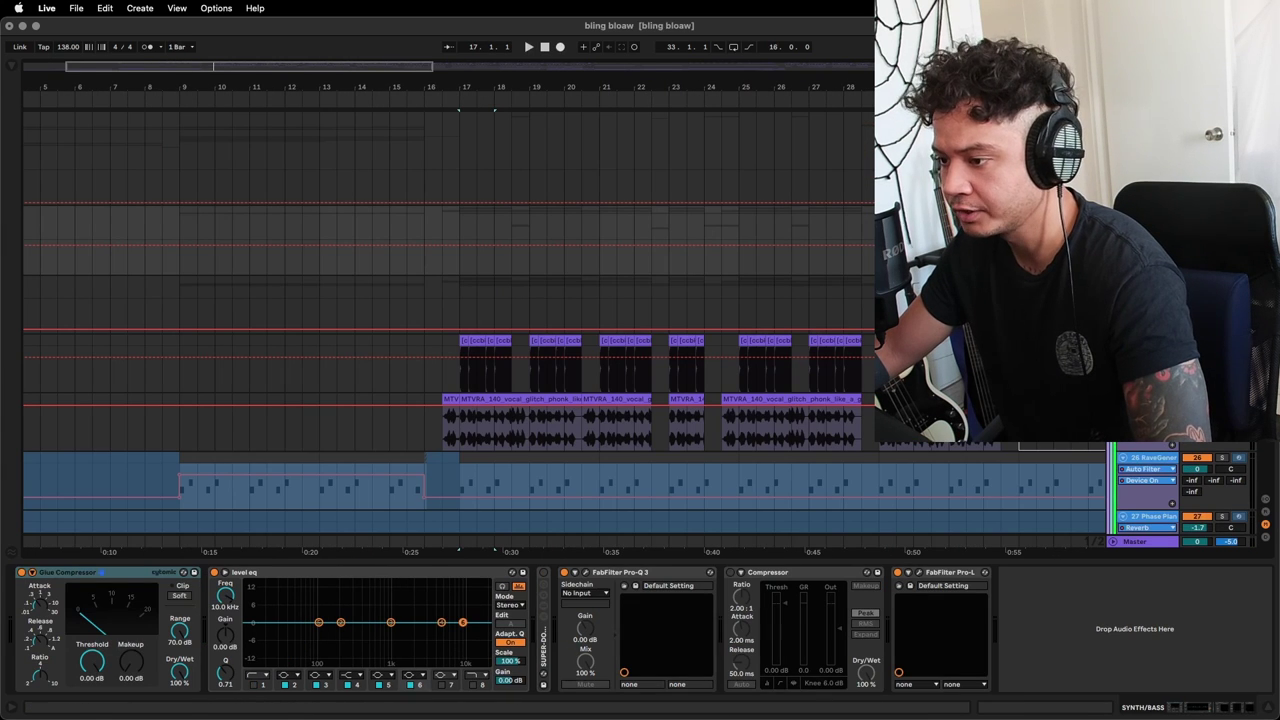
pyautogui.click(456, 215)
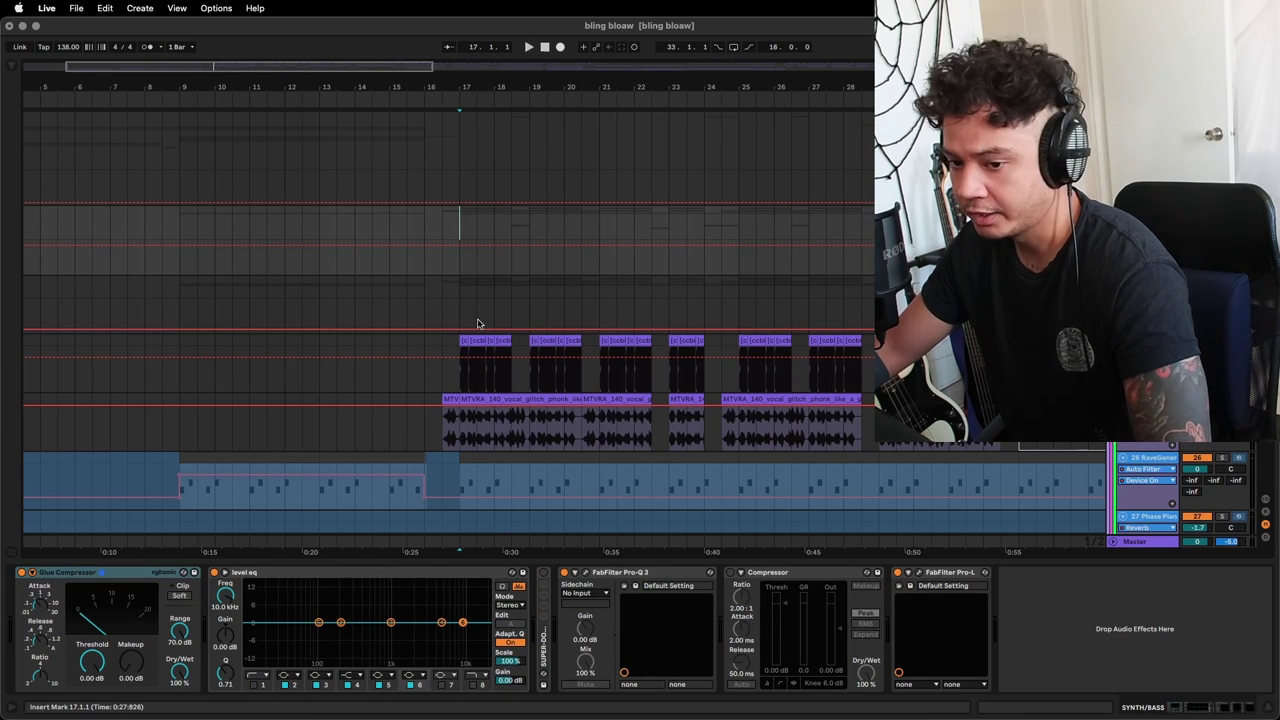
pyautogui.click(460, 430)
pyautogui.scroll(-3, 456, 420)
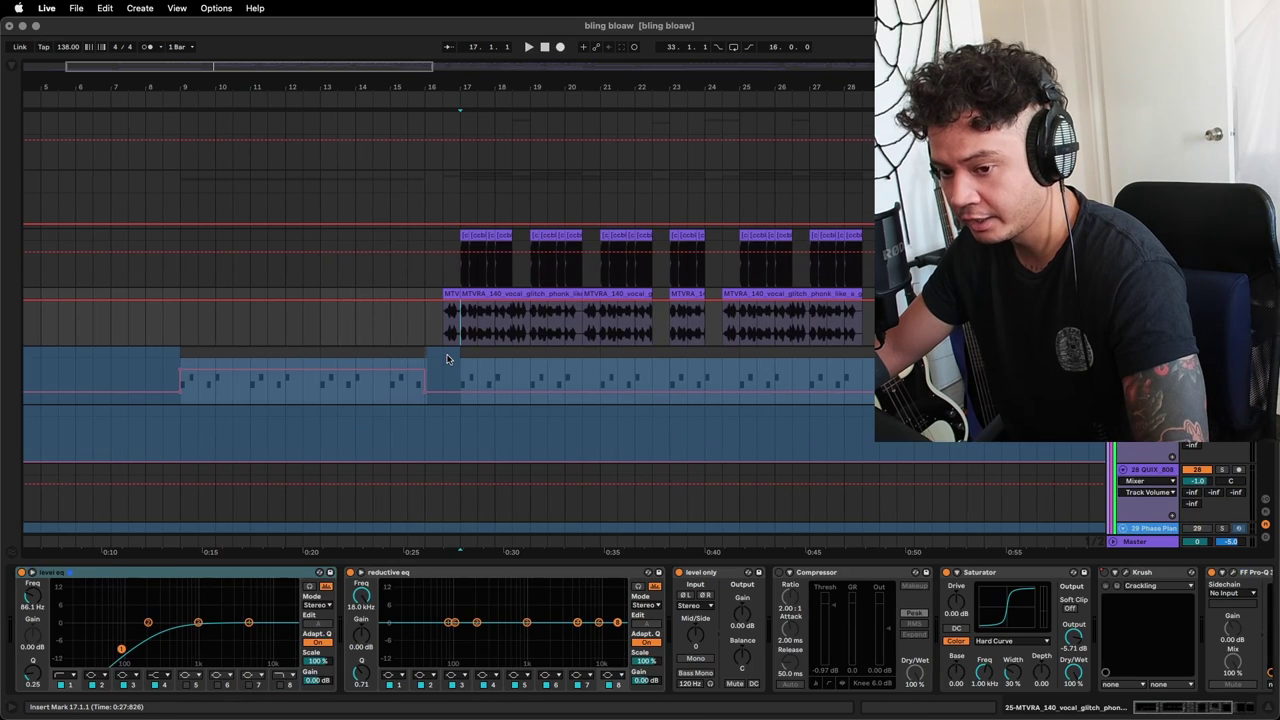
# Look through the synth tracks below the vocal and select 22.3 to 23.1 on the 32 Phase Plant track.
pyautogui.click(455, 357)
pyautogui.scroll(-12, 458, 356)
pyautogui.scroll(8, 459, 356)
pyautogui.scroll(3, 458, 356)
pyautogui.scroll(-12, 480, 357)
pyautogui.click(523, 303)
pyautogui.moveTo(684, 361); pyautogui.dragTo(663, 362)
pyautogui.scroll(3, 662, 361)
pyautogui.scroll(1, 662, 364)
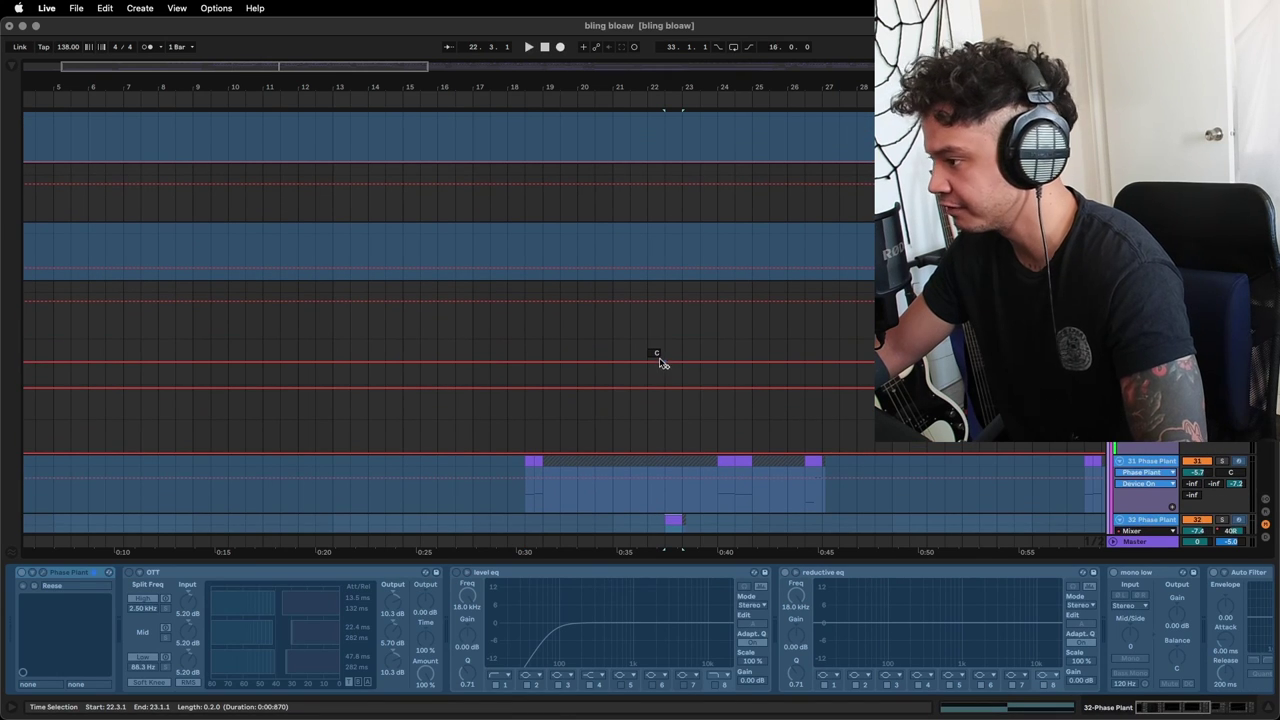
# Play the arrangement from bar 17 on the 23-Group track containing the bass and vocal parts.
pyautogui.click(480, 257)
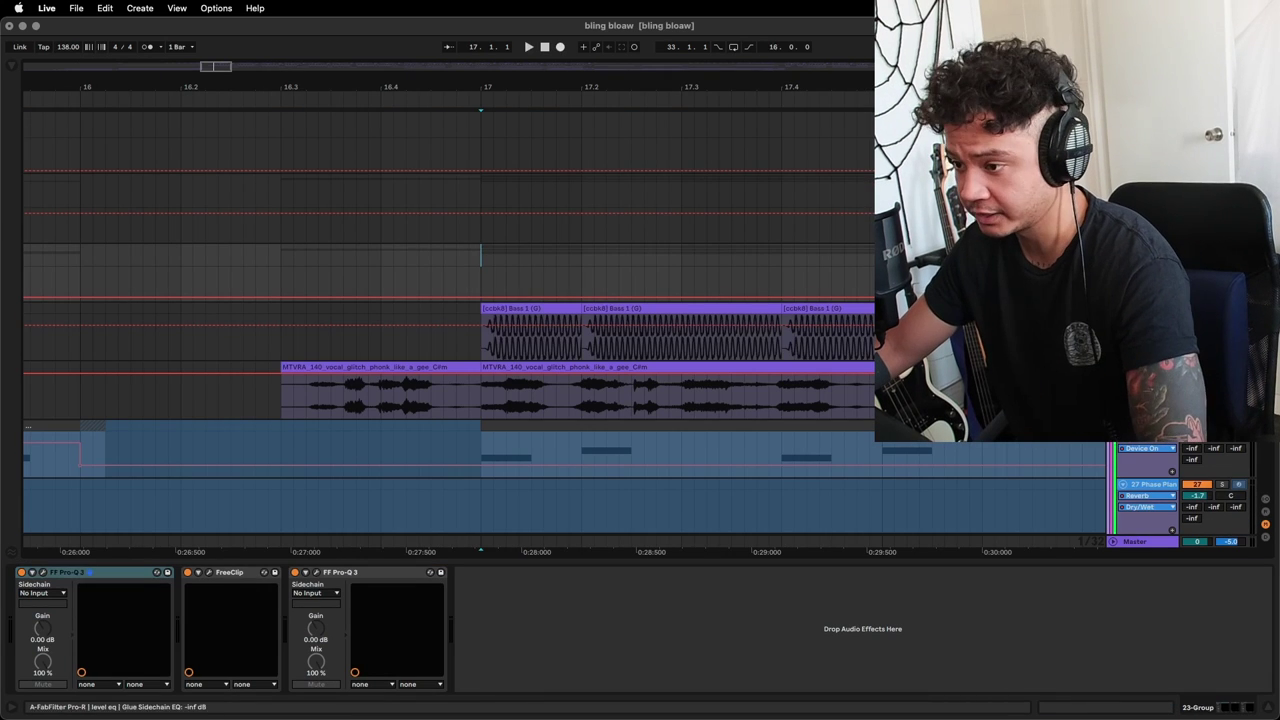
pyautogui.press('space')
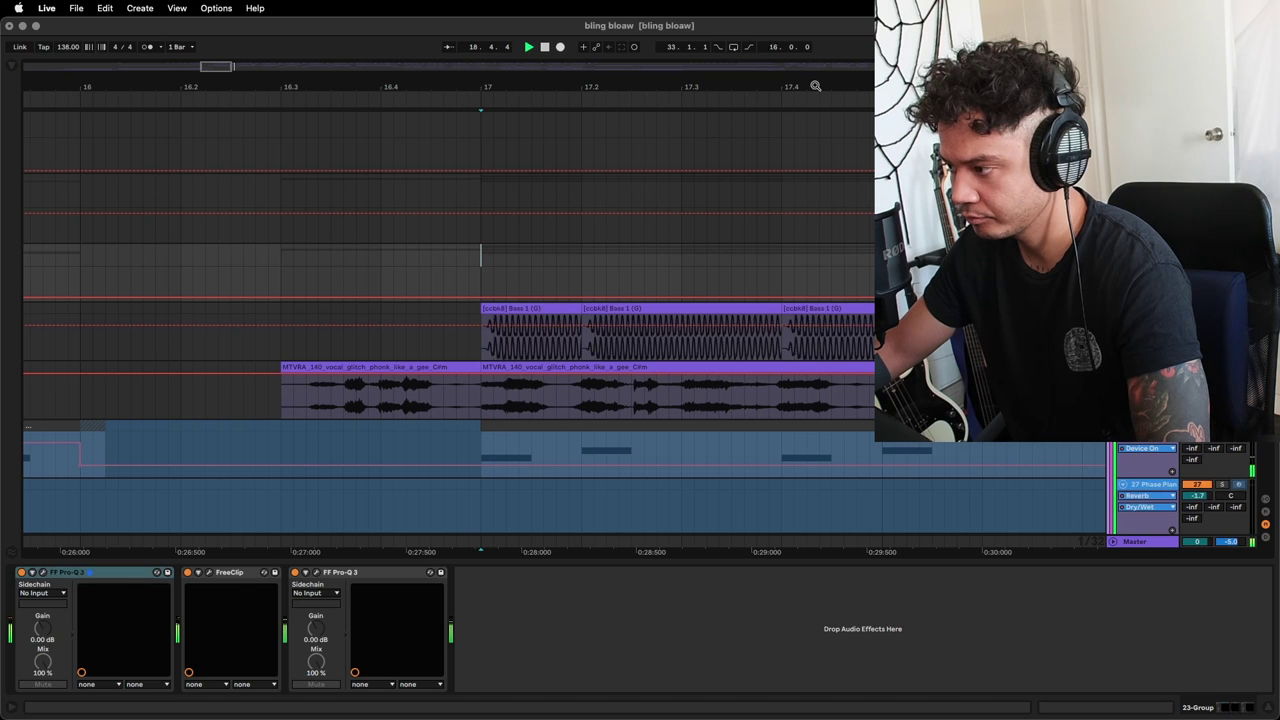
pyautogui.scroll(-5, 815, 86)
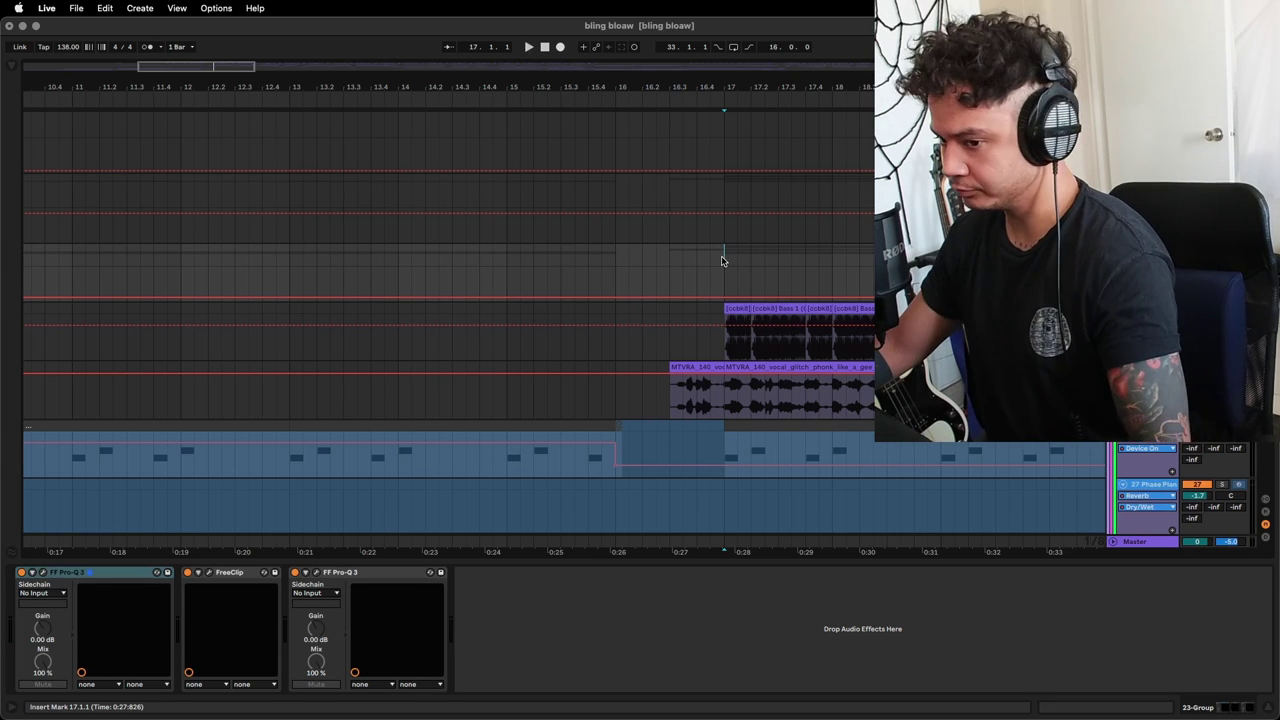
# Examine the first beat of bar 17 on the 23-Group track and return the insert marker to 17.1.1.
pyautogui.moveTo(731, 83); pyautogui.dragTo(731, 150)
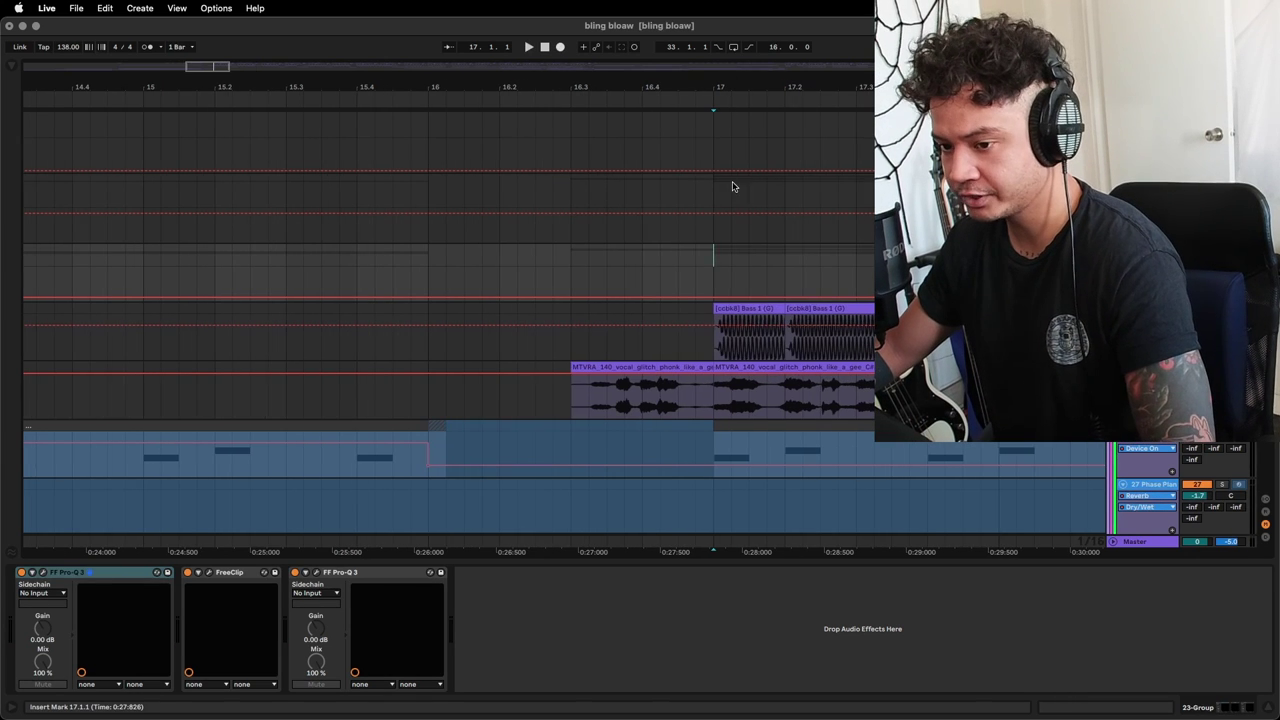
pyautogui.moveTo(714, 257)
pyautogui.mouseDown()
pyautogui.moveTo(807, 257)
pyautogui.moveTo(784, 262)
pyautogui.mouseUp()
pyautogui.click(784, 262)
pyautogui.click(713, 260)
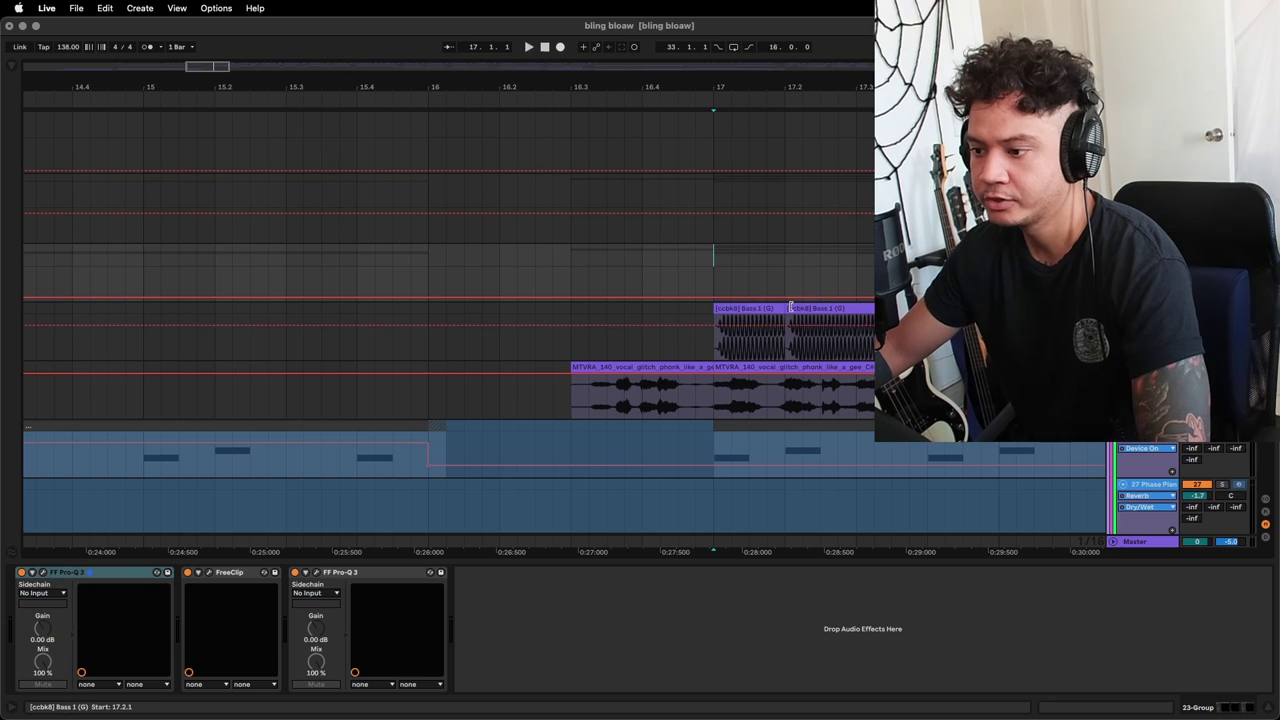
pyautogui.moveTo(724, 87); pyautogui.dragTo(722, 101)
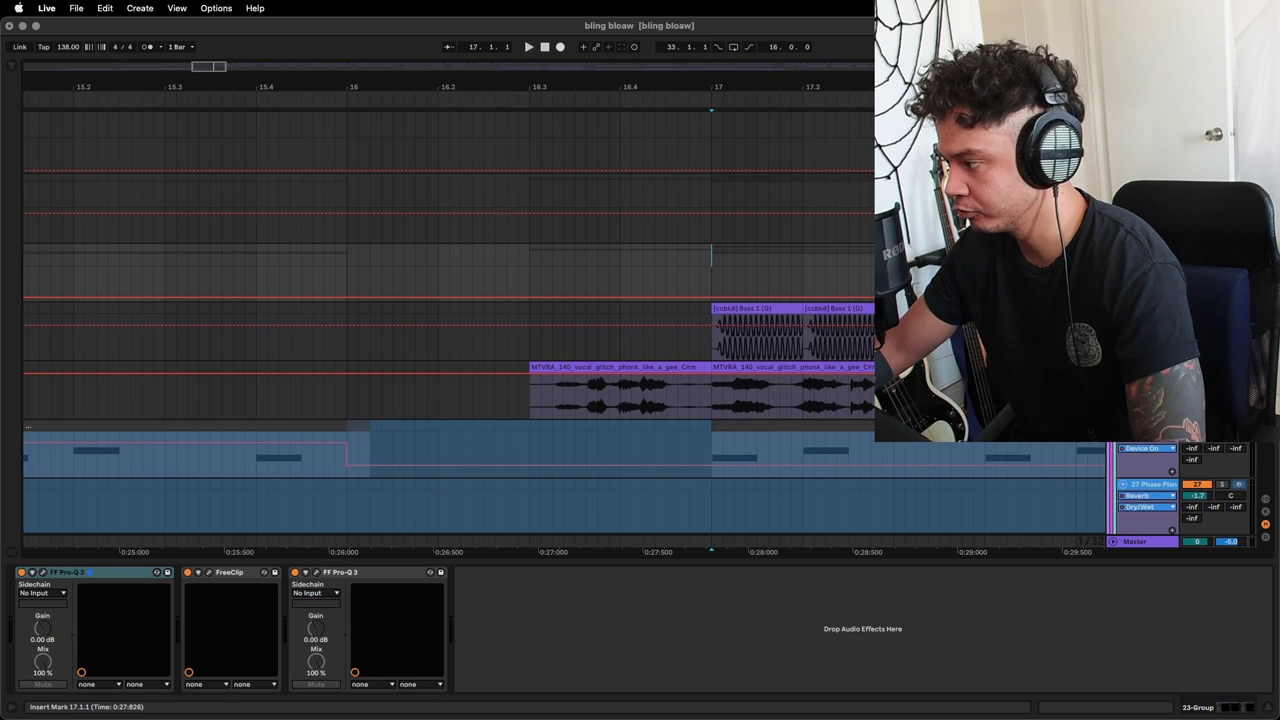
pyautogui.moveTo(844, 270); pyautogui.dragTo(556, 270)
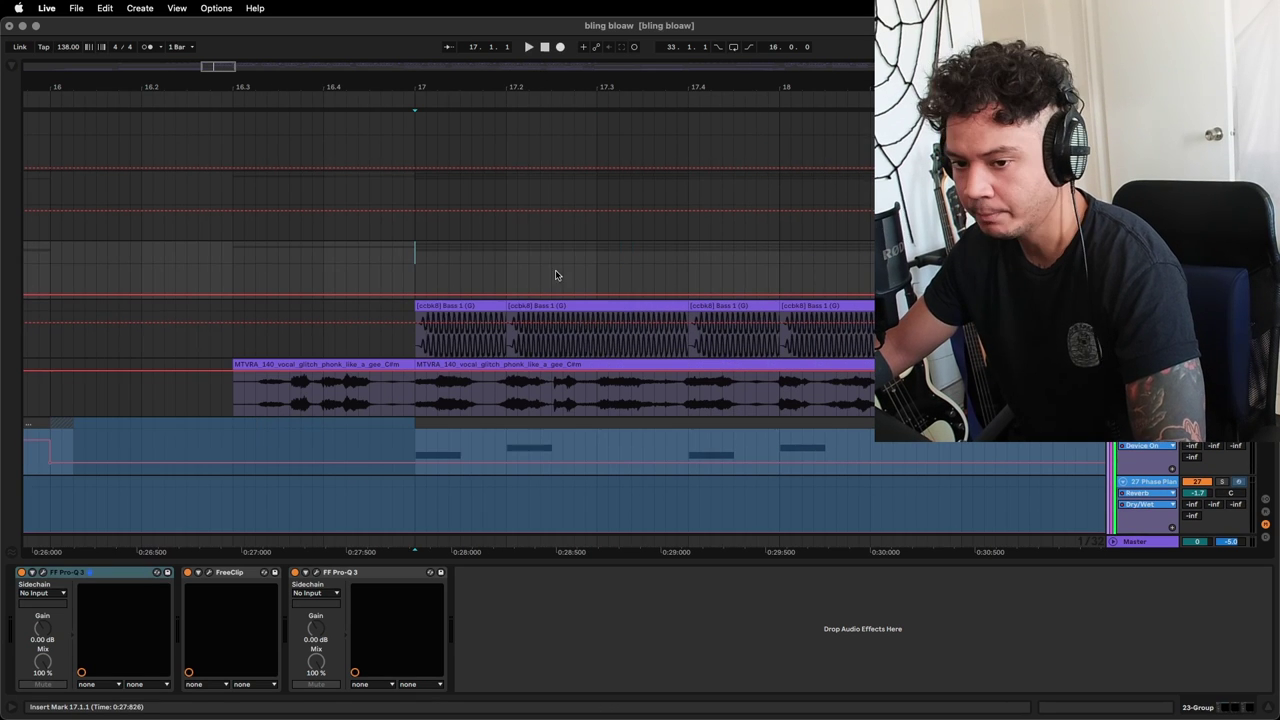
pyautogui.moveTo(415, 251); pyautogui.dragTo(502, 256)
pyautogui.click(496, 256)
pyautogui.click(418, 253)
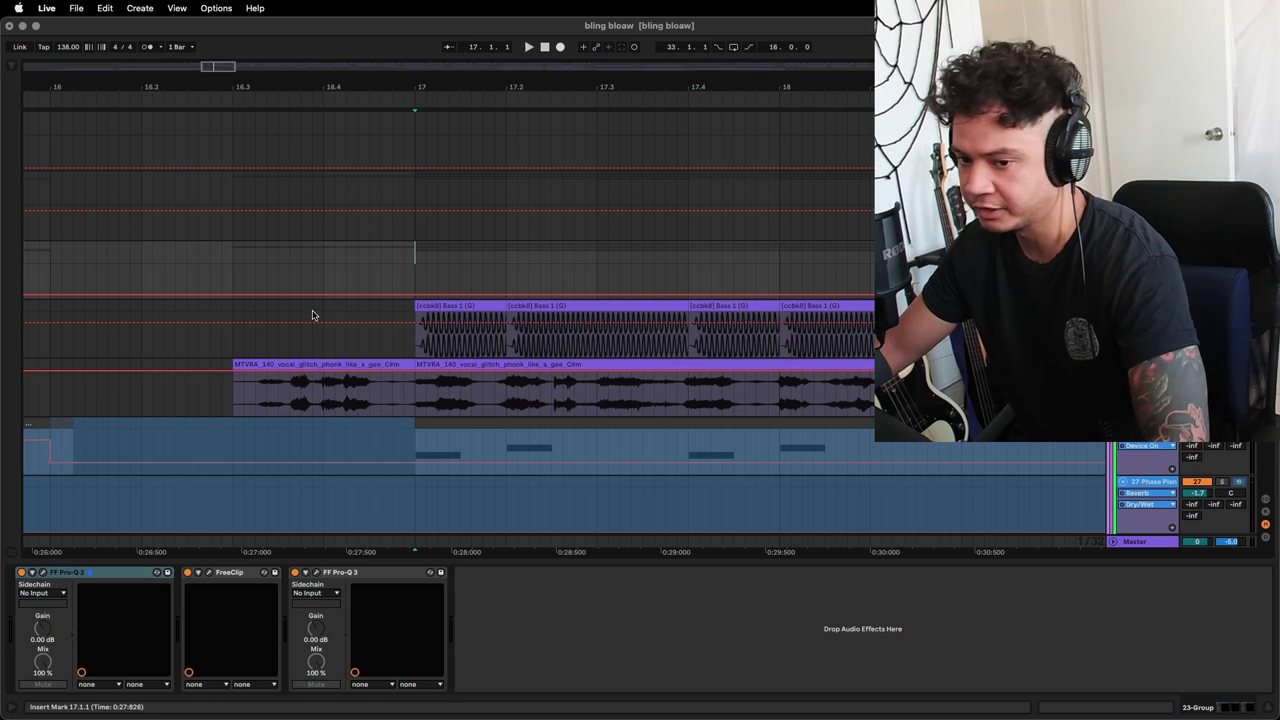
# Select the first Bass 1 (G) clip at bar 17 on the neuro noisebass track and audition it.
pyautogui.click(431, 304)
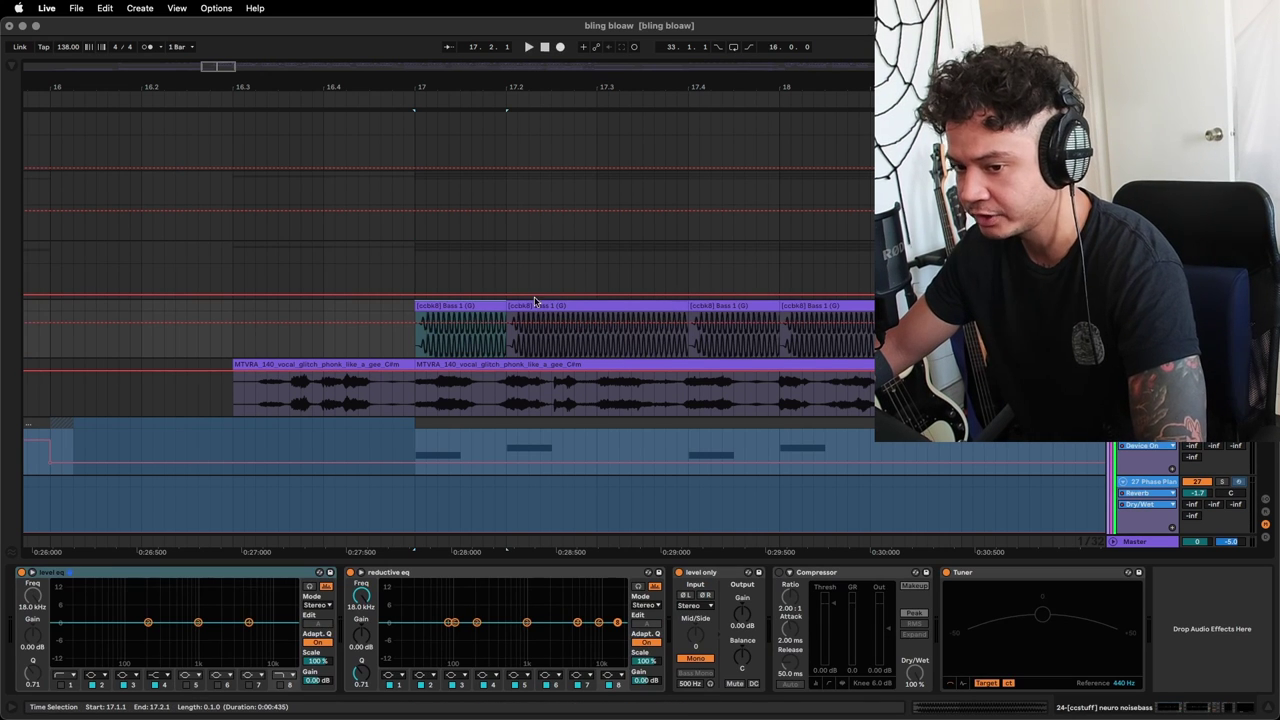
pyautogui.press('space')
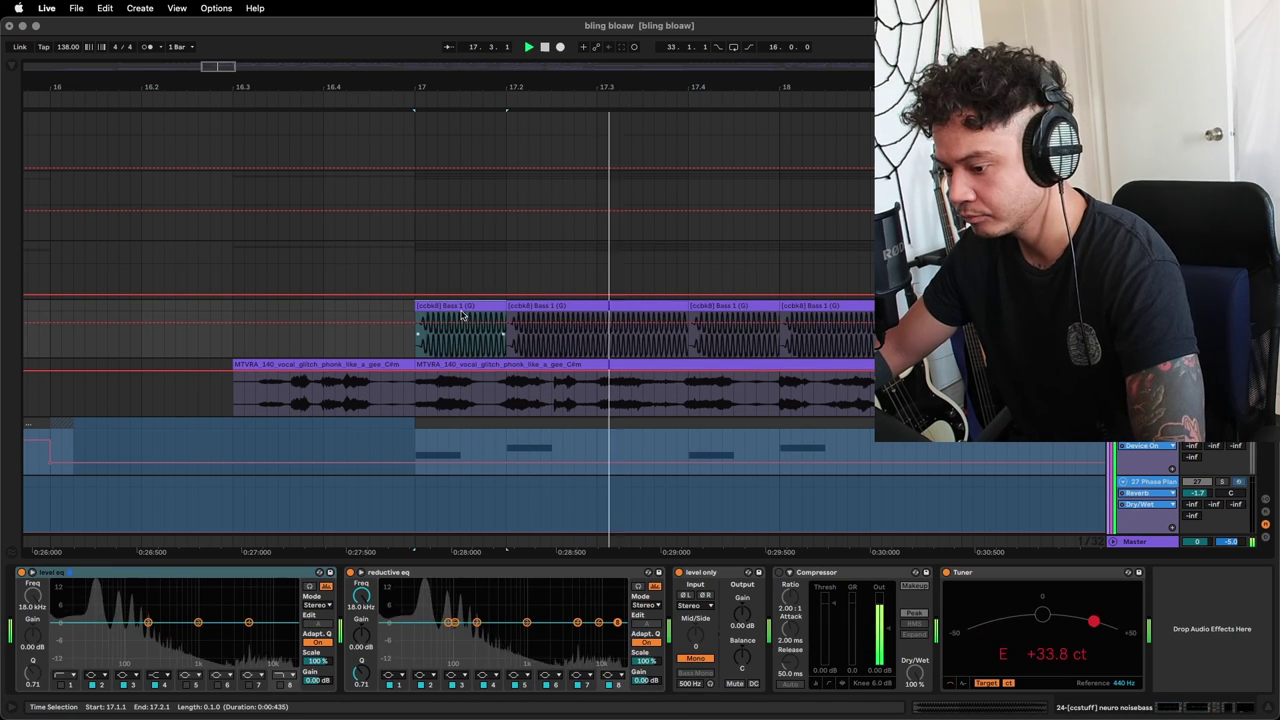
pyautogui.press('space')
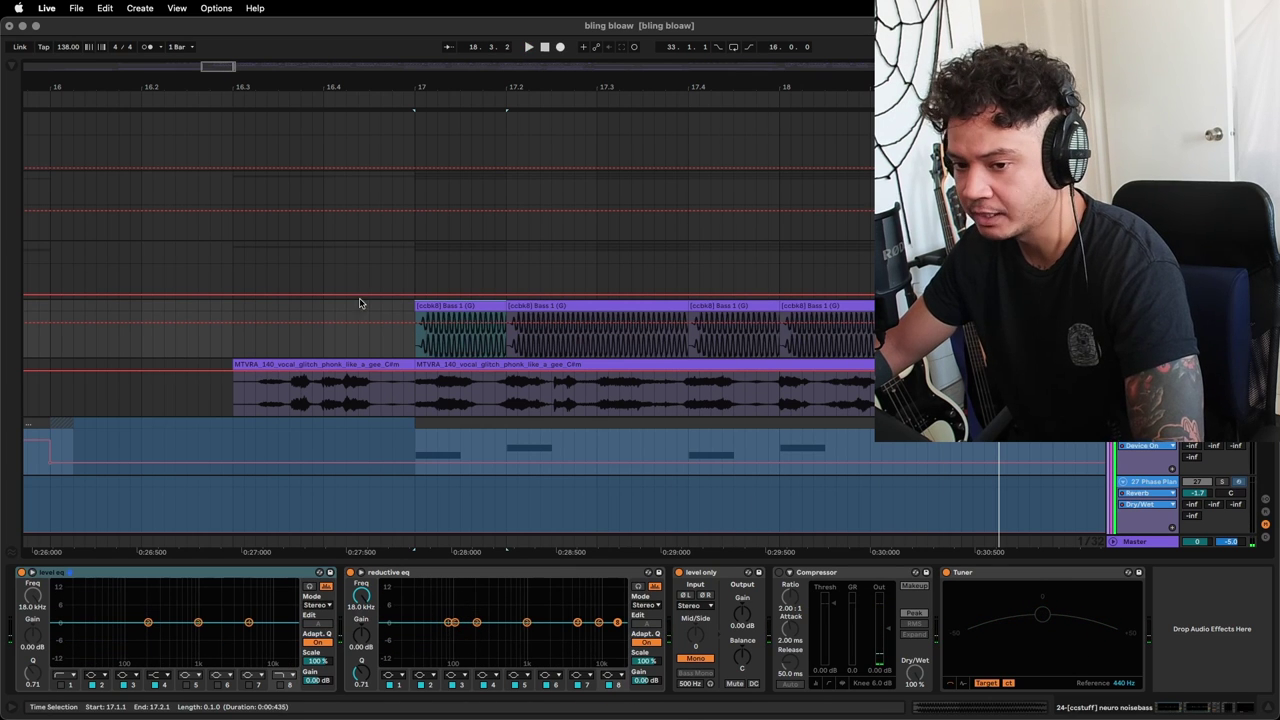
pyautogui.scroll(-2, 410, 267)
pyautogui.scroll(1, 410, 267)
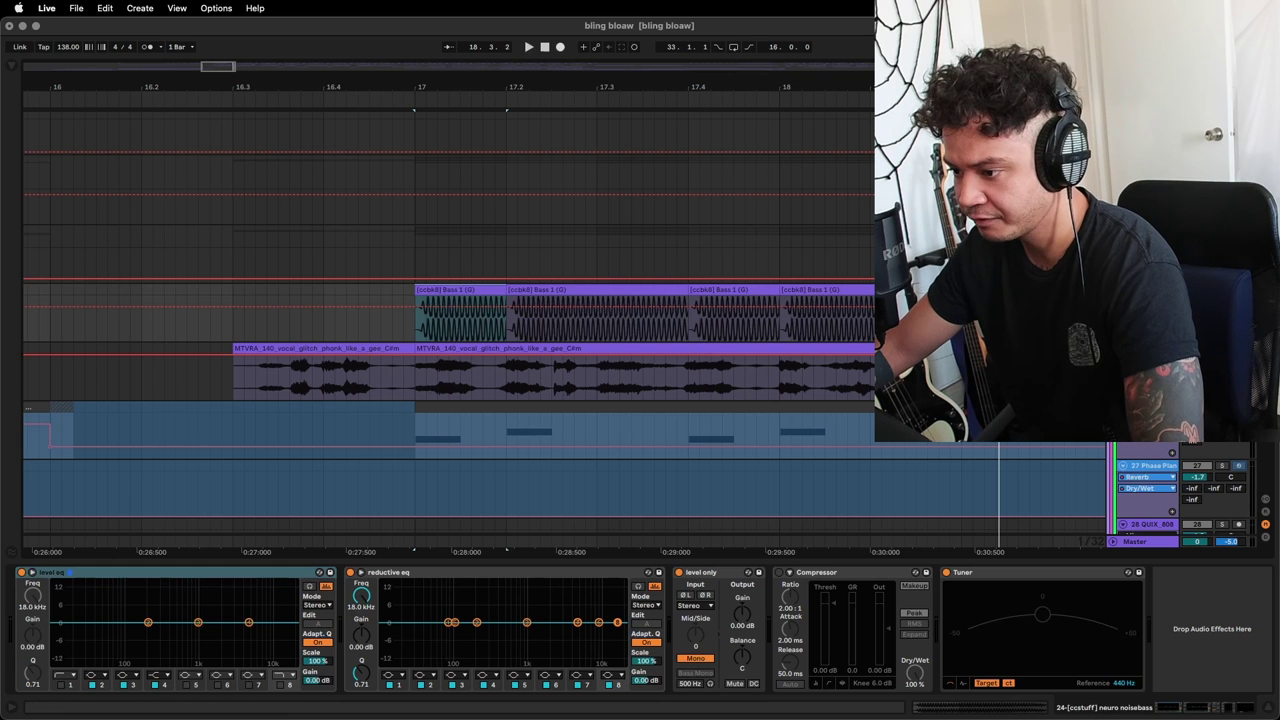
# Audition the MTVRA_140 vocal glitch clip that starts at bar 17.
pyautogui.click(472, 348)
pyautogui.press('space')
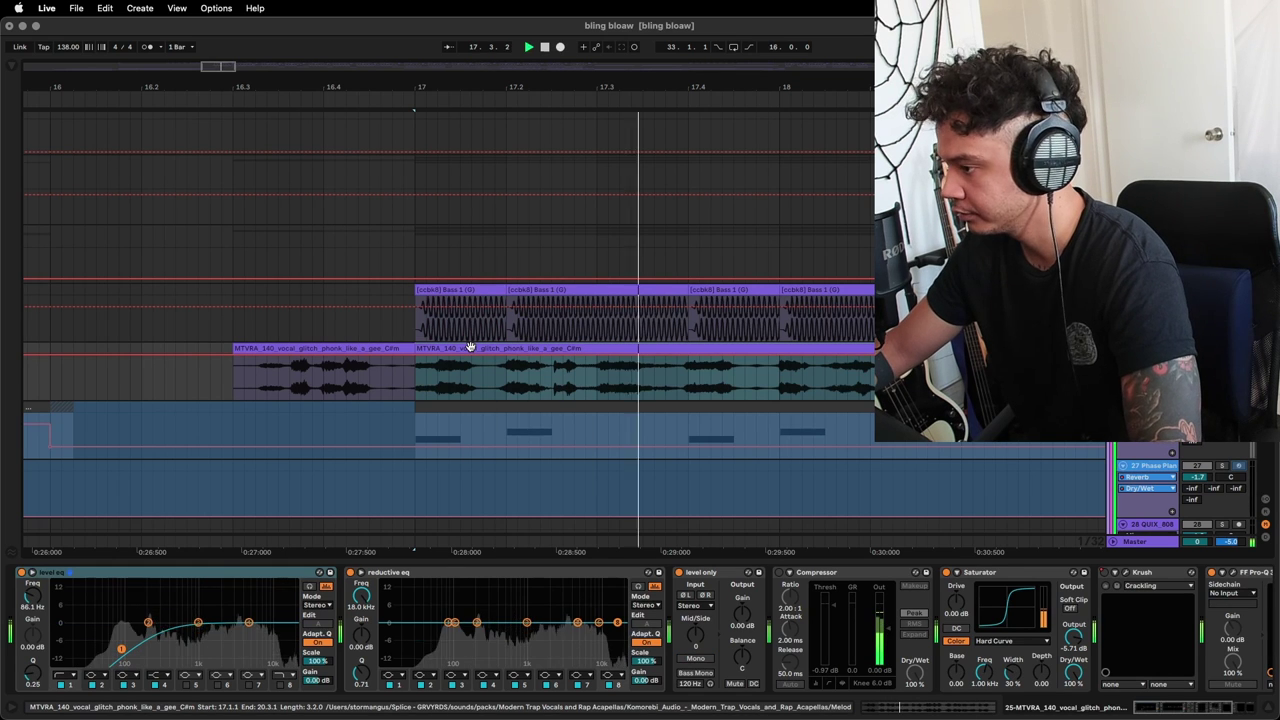
pyautogui.scroll(-1, 797, 426)
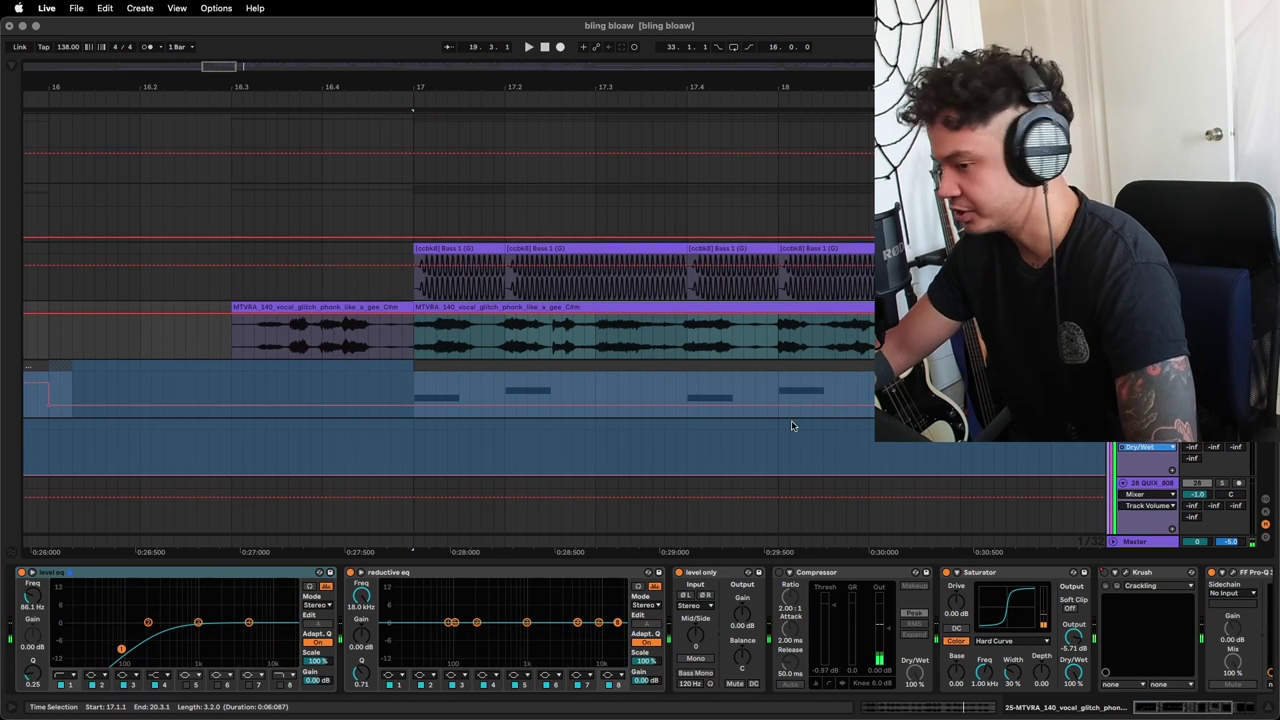
# Audition the frozen RaveGenerator2 clip spanning bars 17 to 21.
pyautogui.click(444, 364)
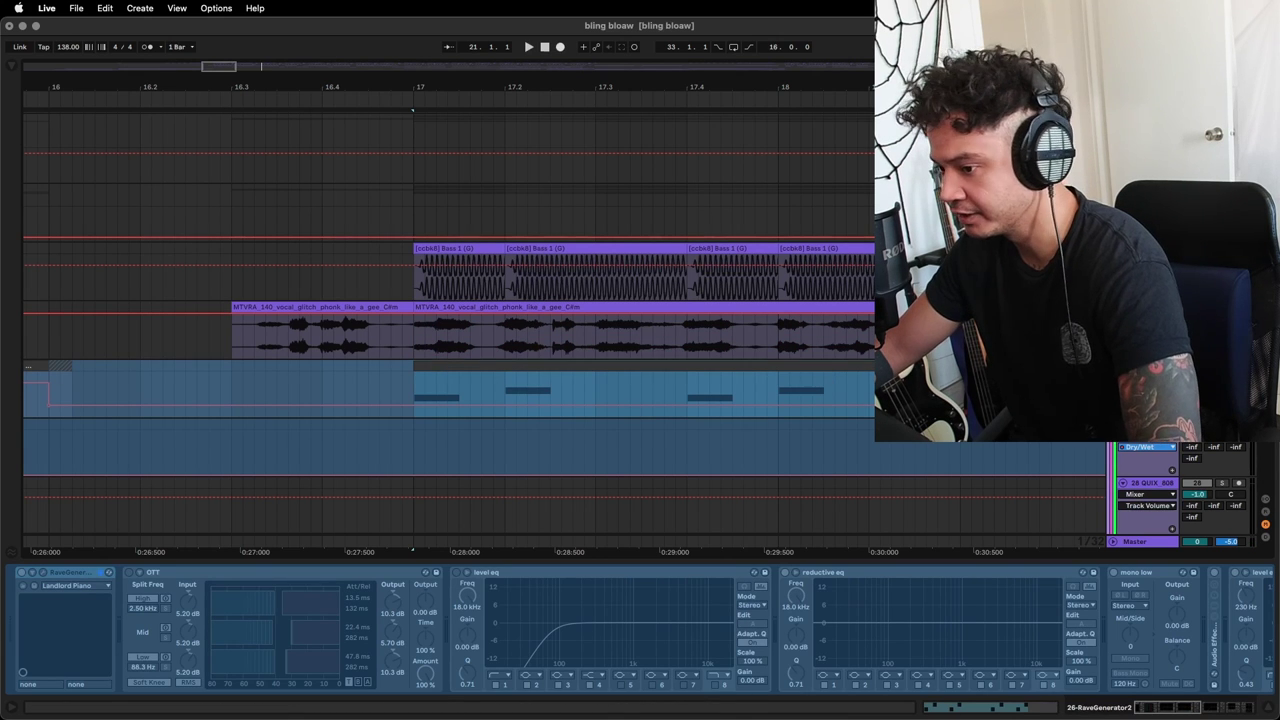
pyautogui.press('space')
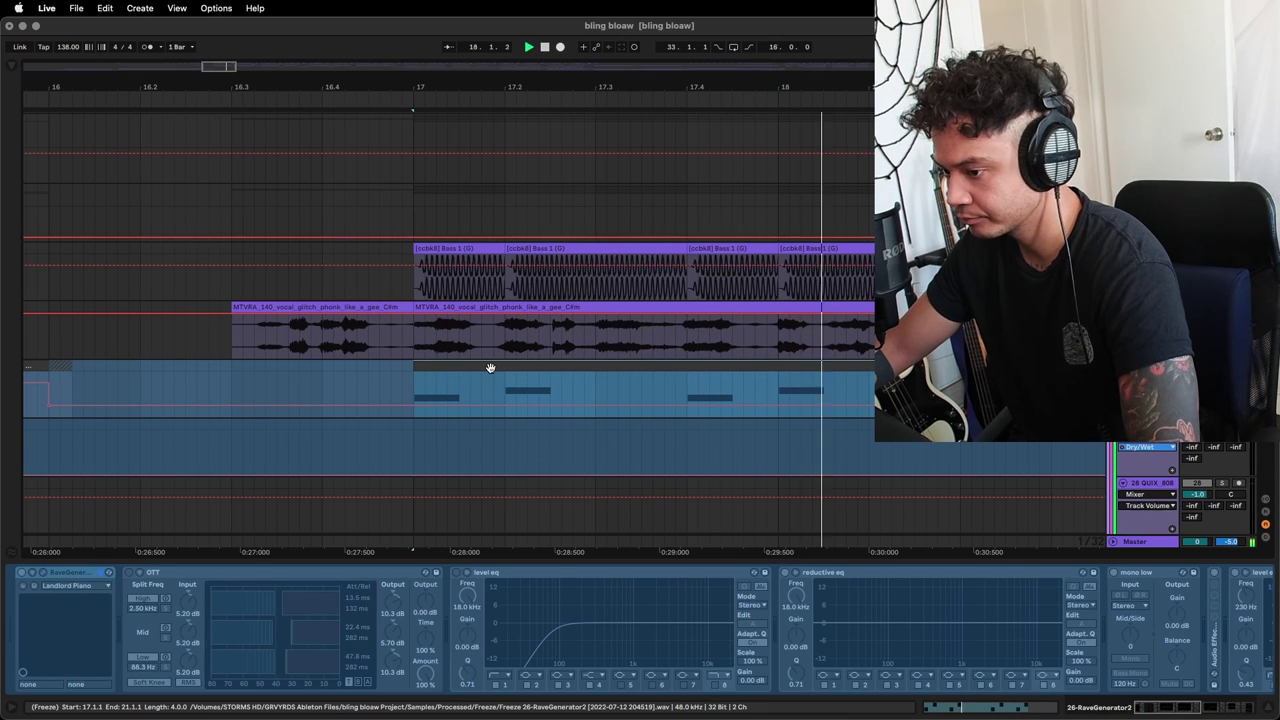
pyautogui.press('space')
pyautogui.hscroll(1, 490, 368)
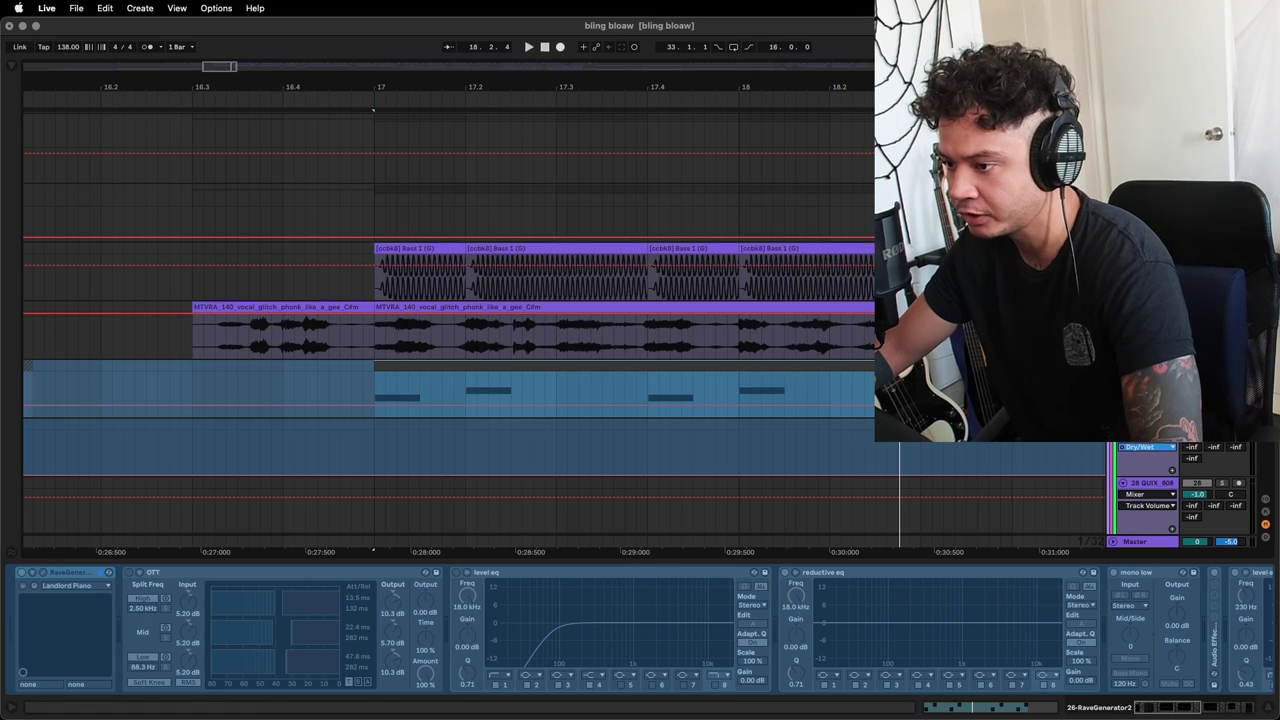
# Play again from the first bass clip at bar 17, and place the insert marker at 17.1.1 on the RaveGenerator2 track.
pyautogui.click(411, 250)
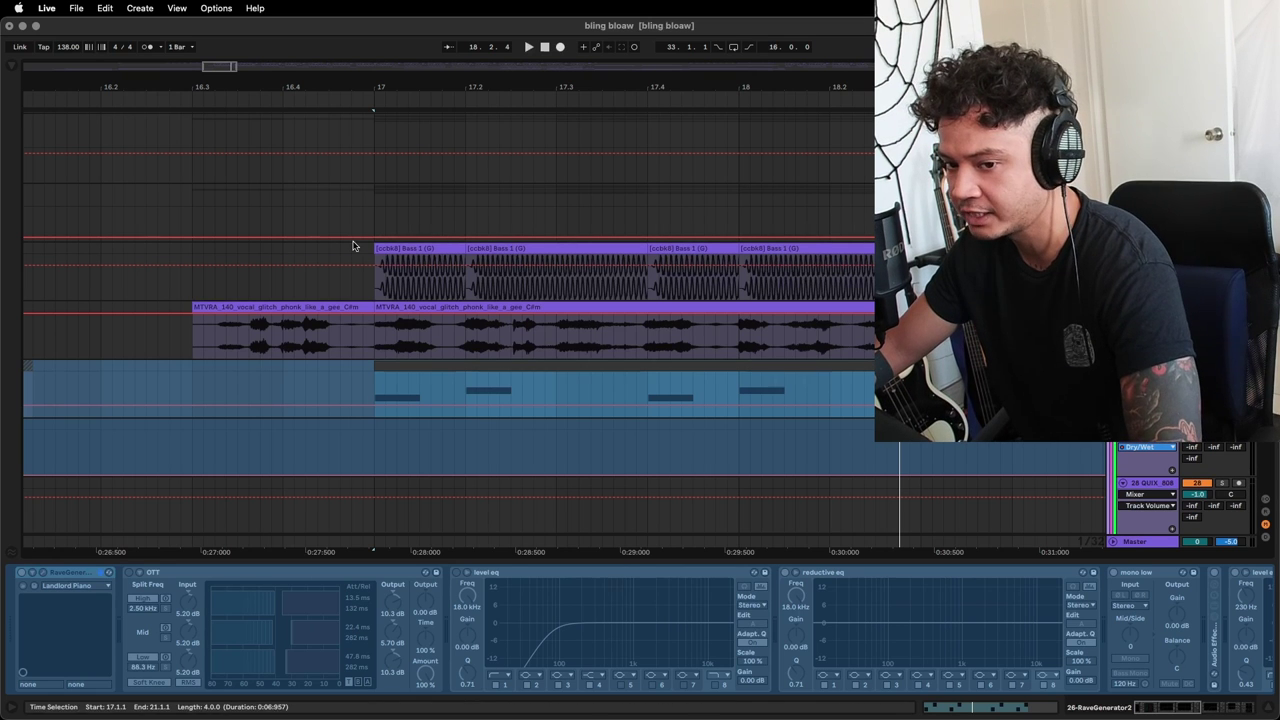
pyautogui.press('space')
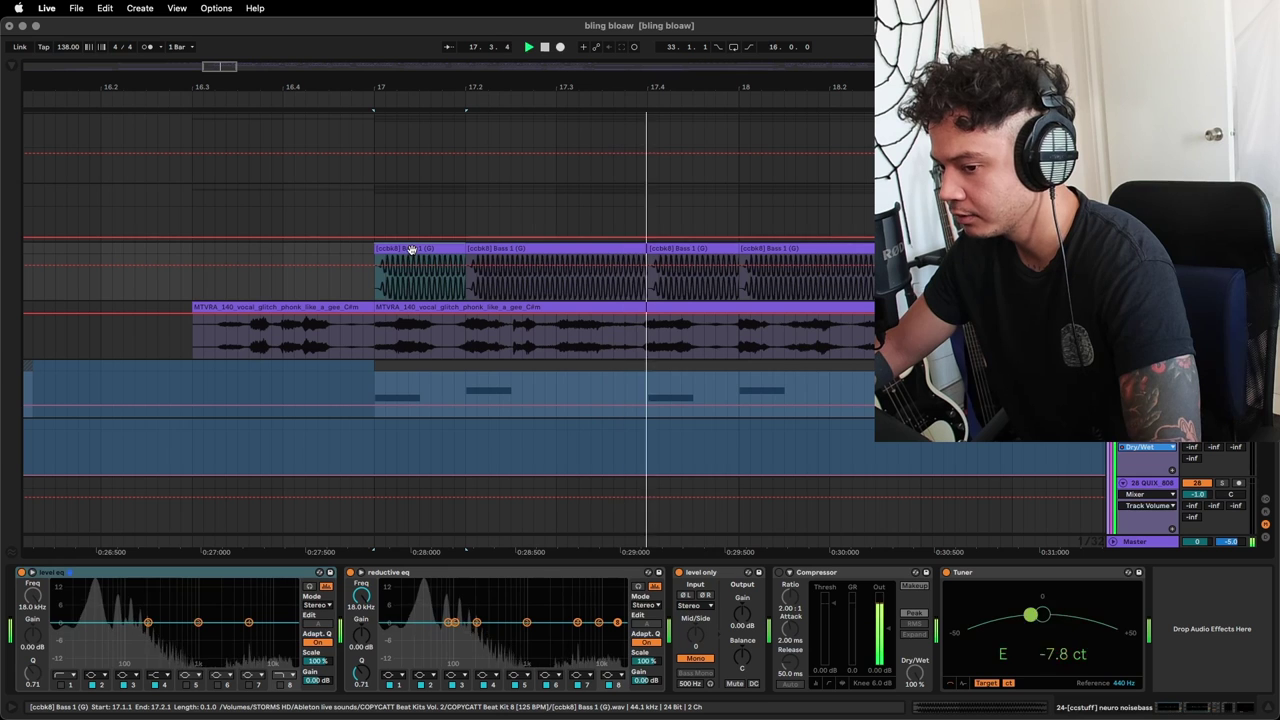
pyautogui.press('space')
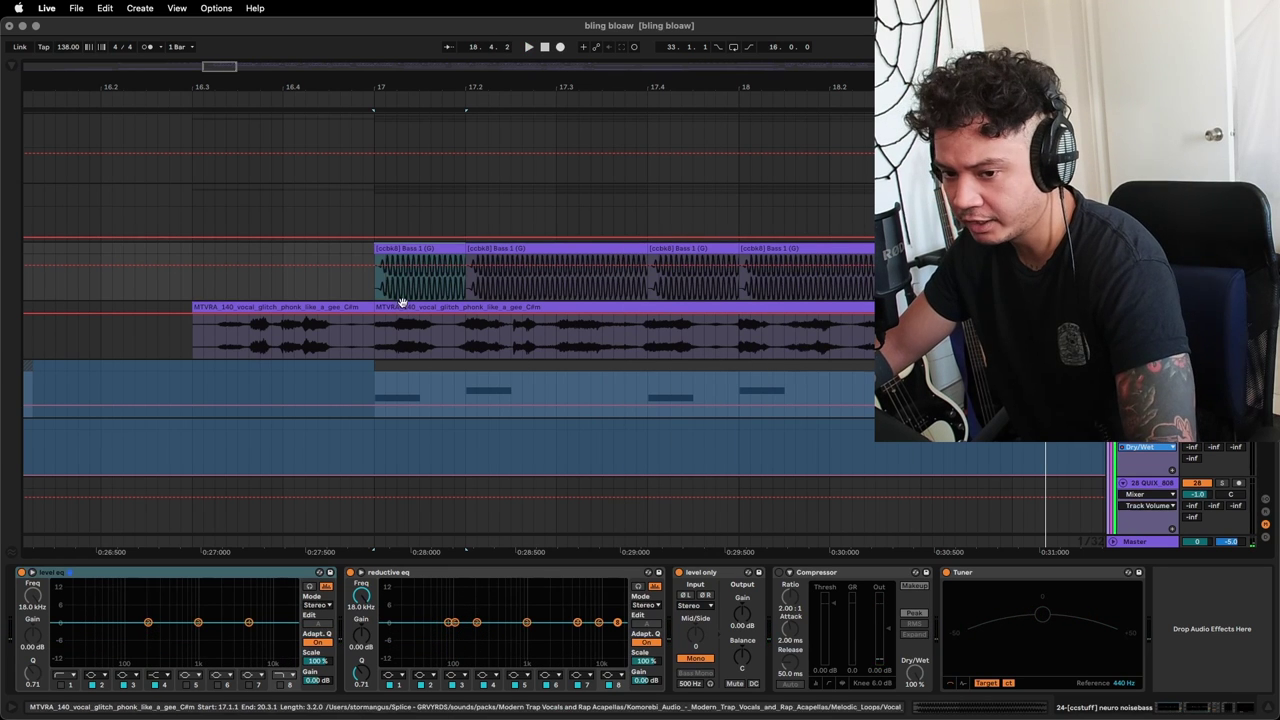
pyautogui.click(381, 340)
pyautogui.click(379, 389)
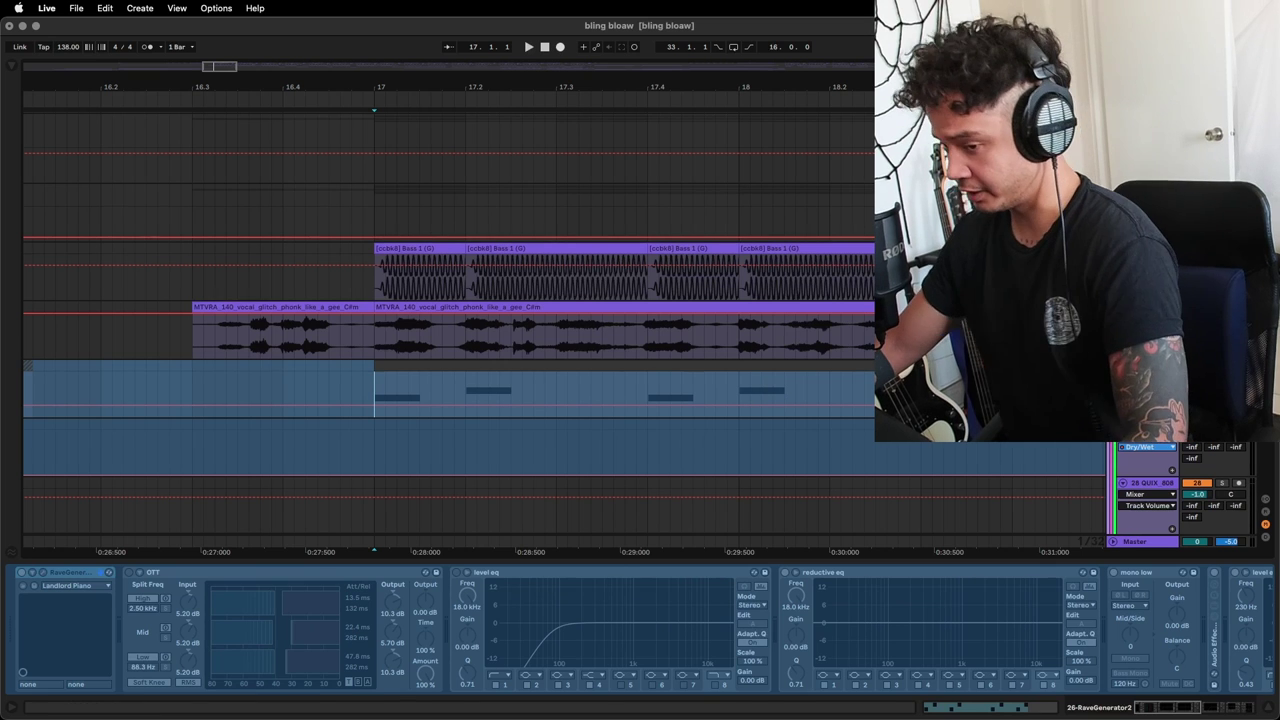
# Select the 23-Group bus, inspect its FreeClip settings and close the plug-in window.
pyautogui.click(1150, 190)
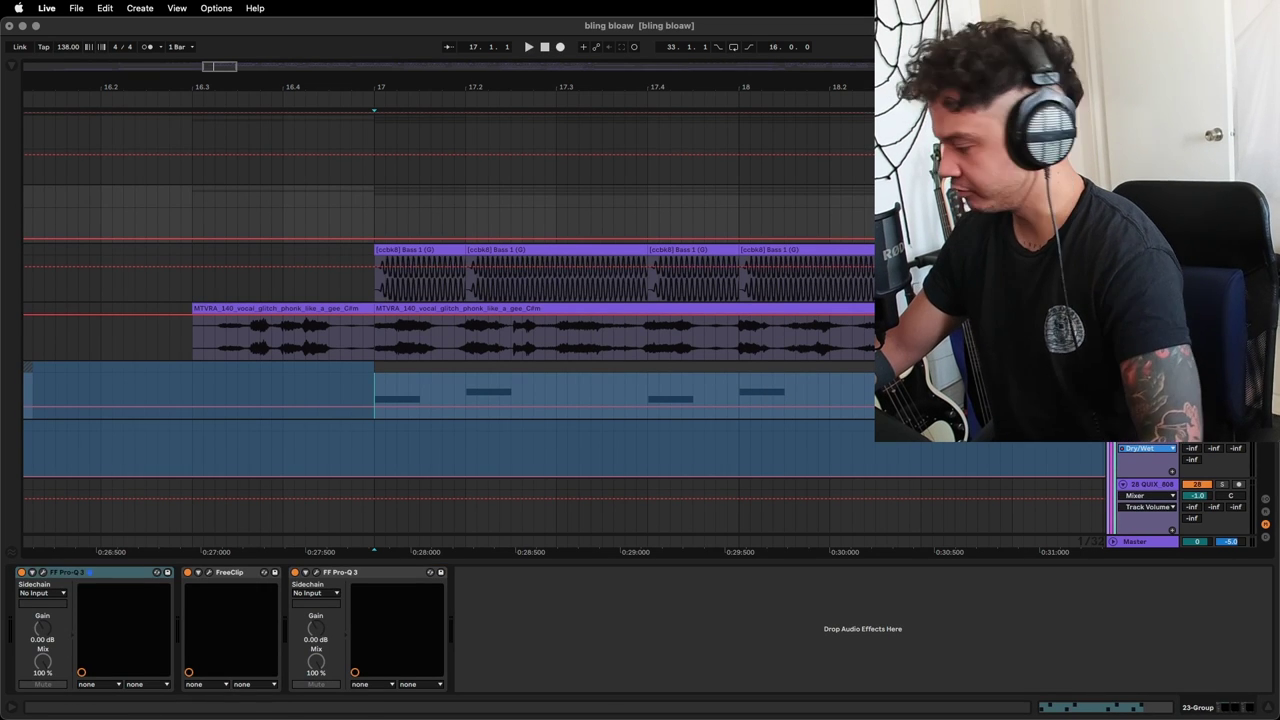
pyautogui.click(208, 573)
pyautogui.moveTo(635, 90); pyautogui.dragTo(425, 108)
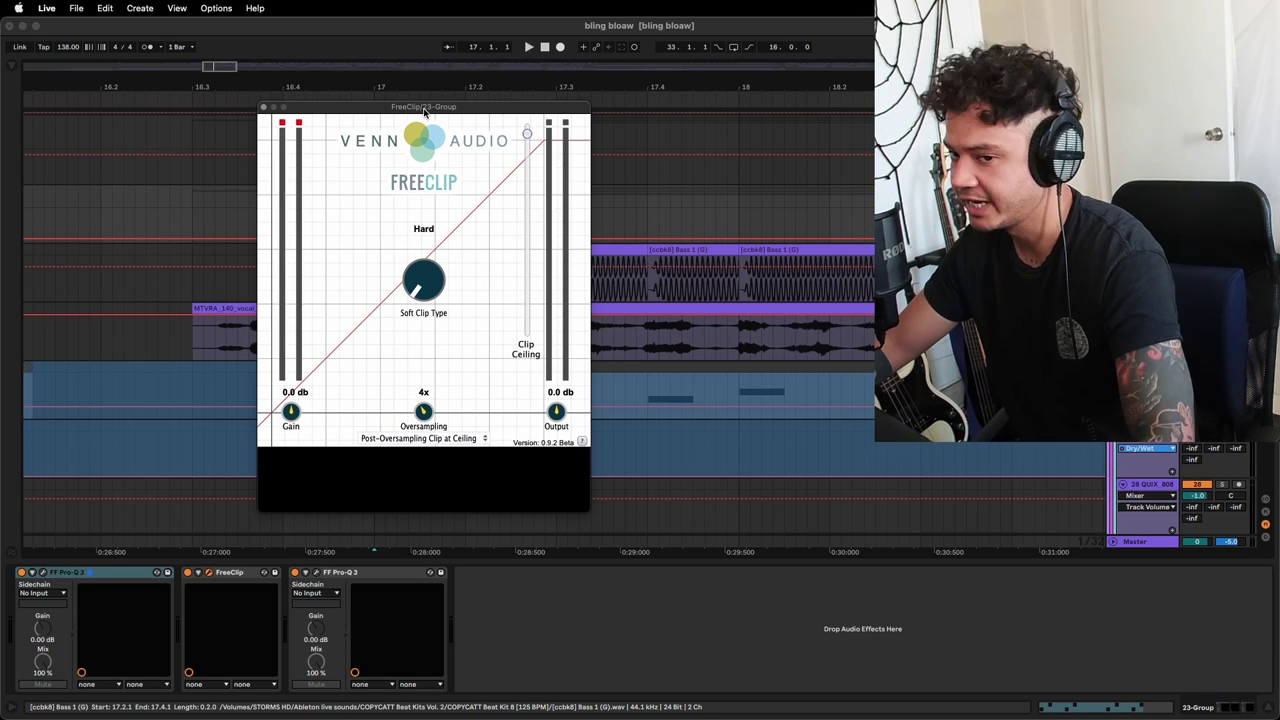
pyautogui.moveTo(413, 109); pyautogui.dragTo(366, 106)
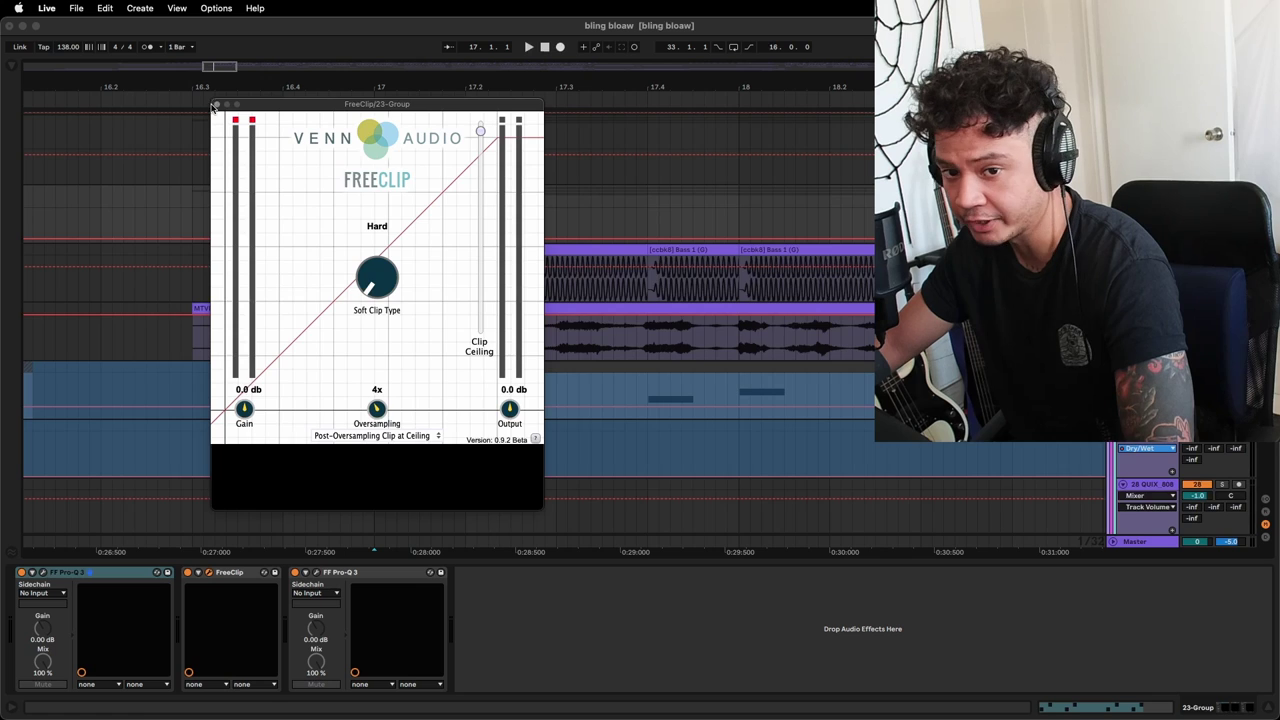
pyautogui.click(216, 105)
# Audition the frozen Nasty Reese clip at 18.3.1 on the 31-Phase Plant track.
pyautogui.scroll(-5, 530, 307)
pyautogui.scroll(4, 530, 307)
pyautogui.moveTo(594, 79); pyautogui.dragTo(594, 45)
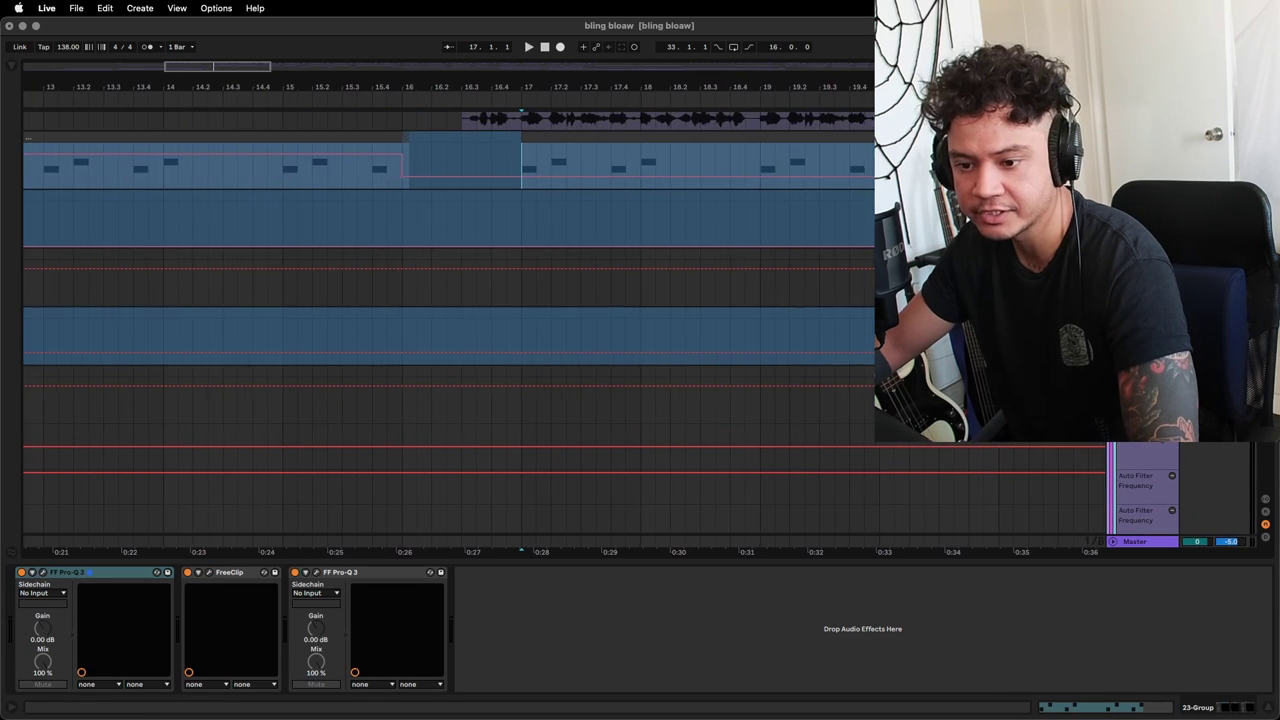
pyautogui.scroll(-6, 606, 171)
pyautogui.scroll(-5, 605, 171)
pyautogui.scroll(2, 605, 166)
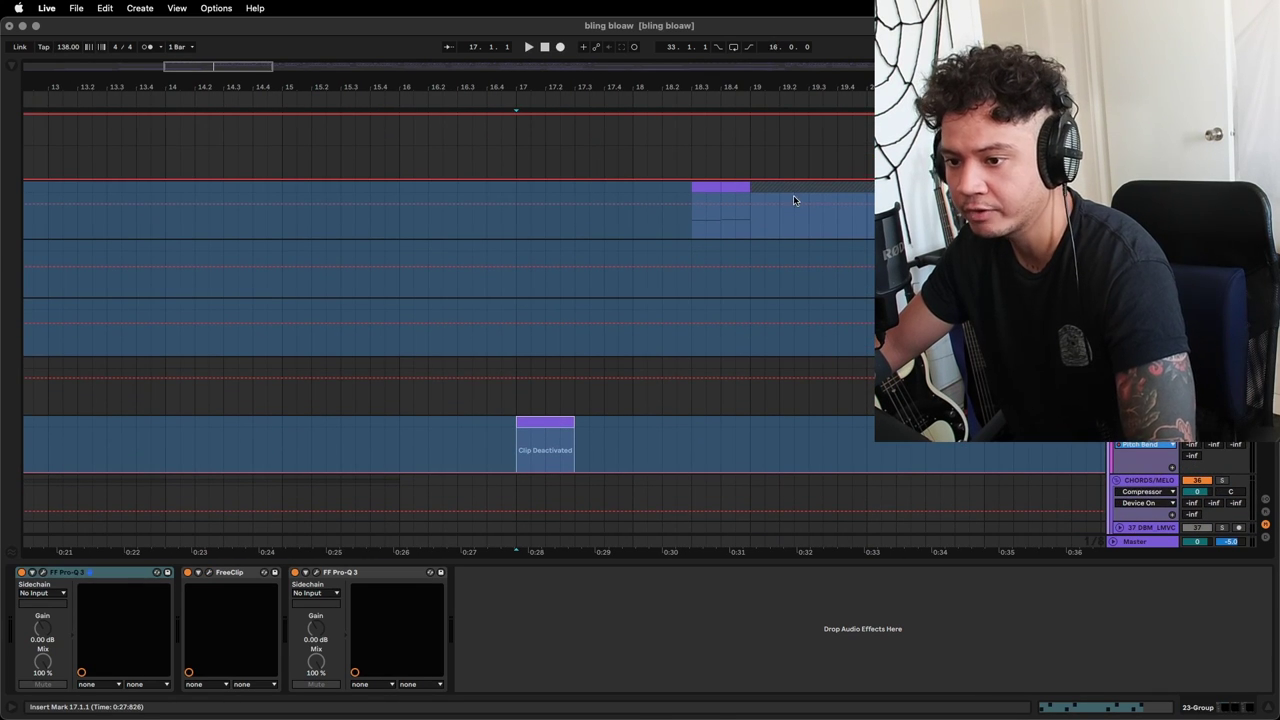
pyautogui.click(706, 212)
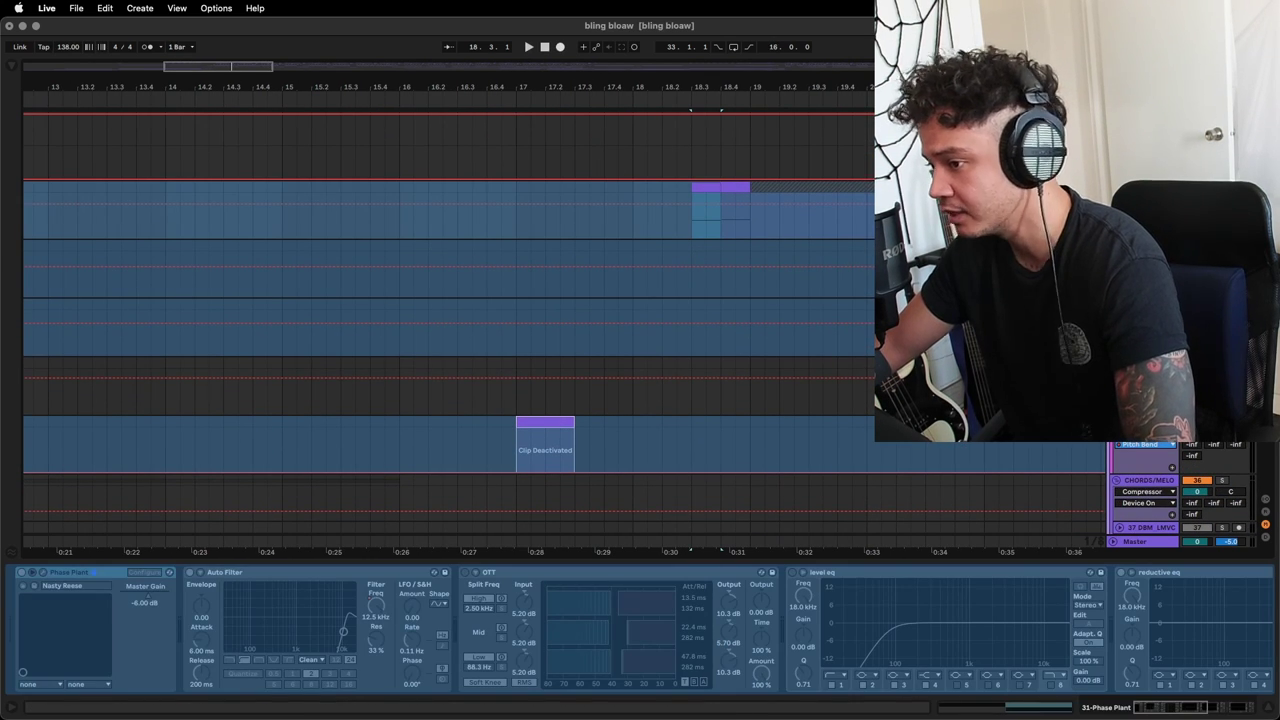
pyautogui.moveTo(731, 87); pyautogui.dragTo(731, 144)
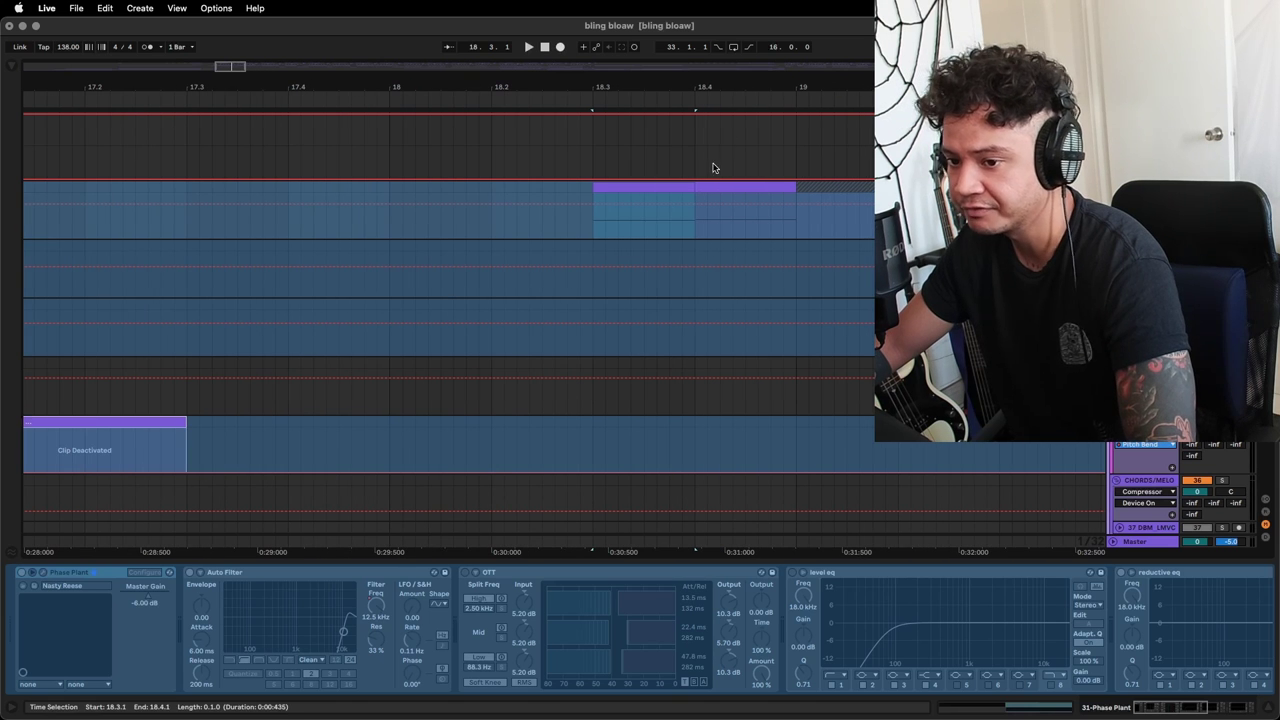
pyautogui.hscroll(2, 699, 221)
pyautogui.press('space')
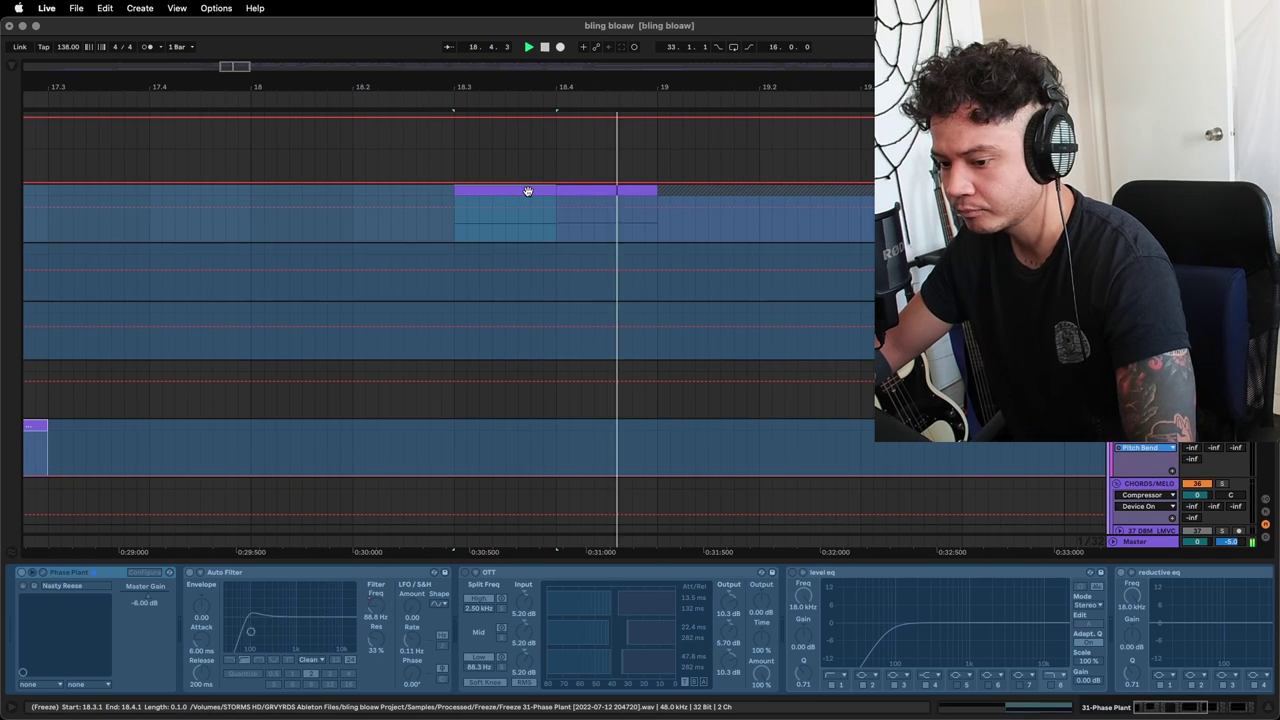
pyautogui.press('space')
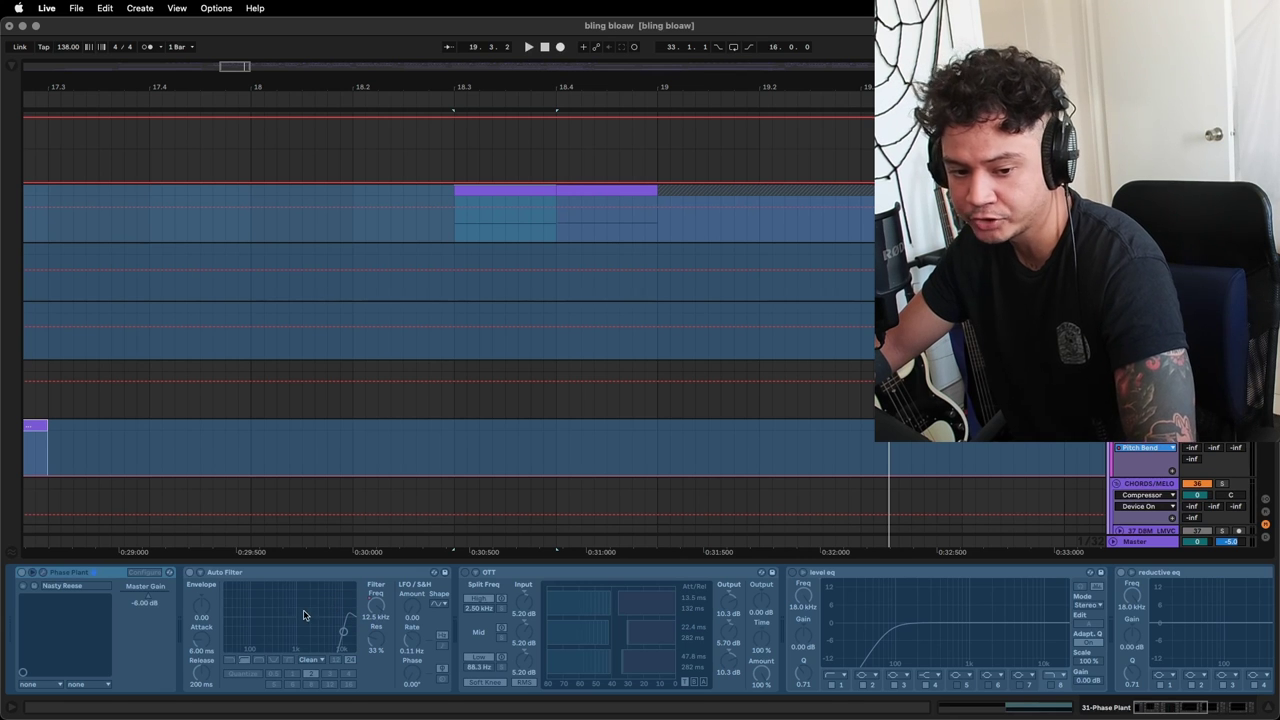
# Audition the frozen Reese clip spanning 22.3.1 to 23.1.1 on the 32-Phase Plant track.
pyautogui.scroll(-3, 520, 83)
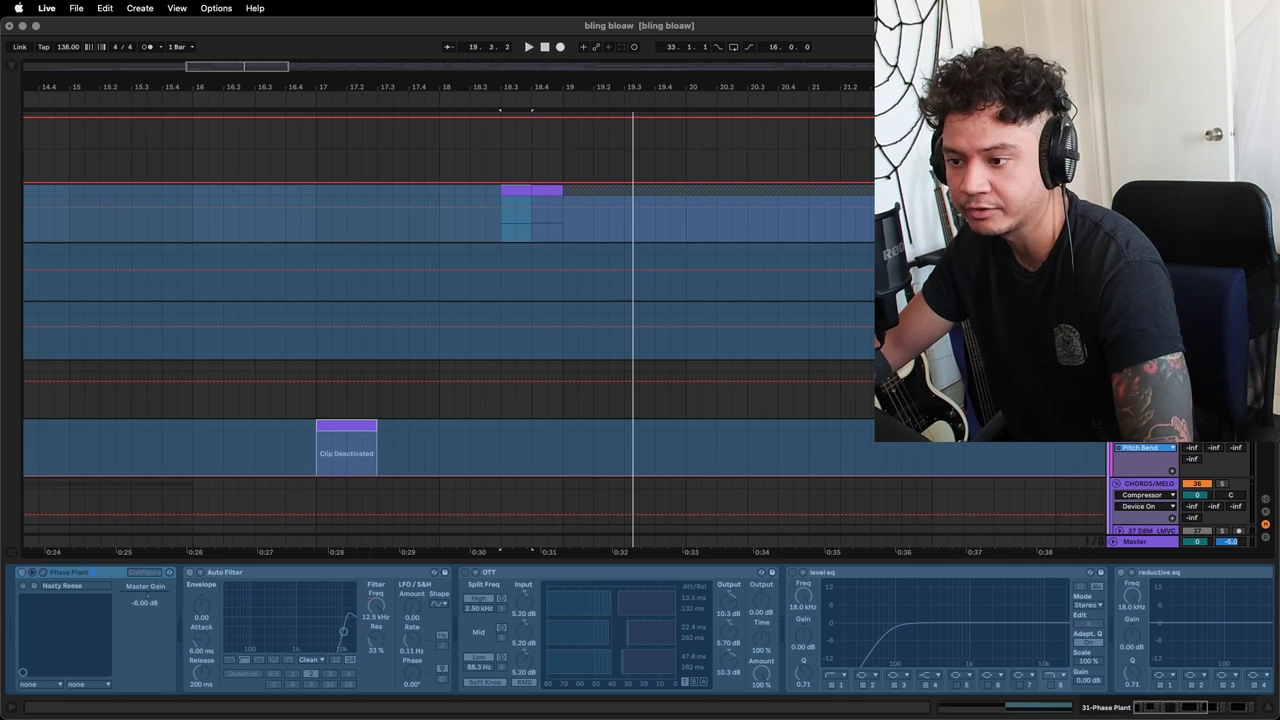
pyautogui.hscroll(2, 740, 285)
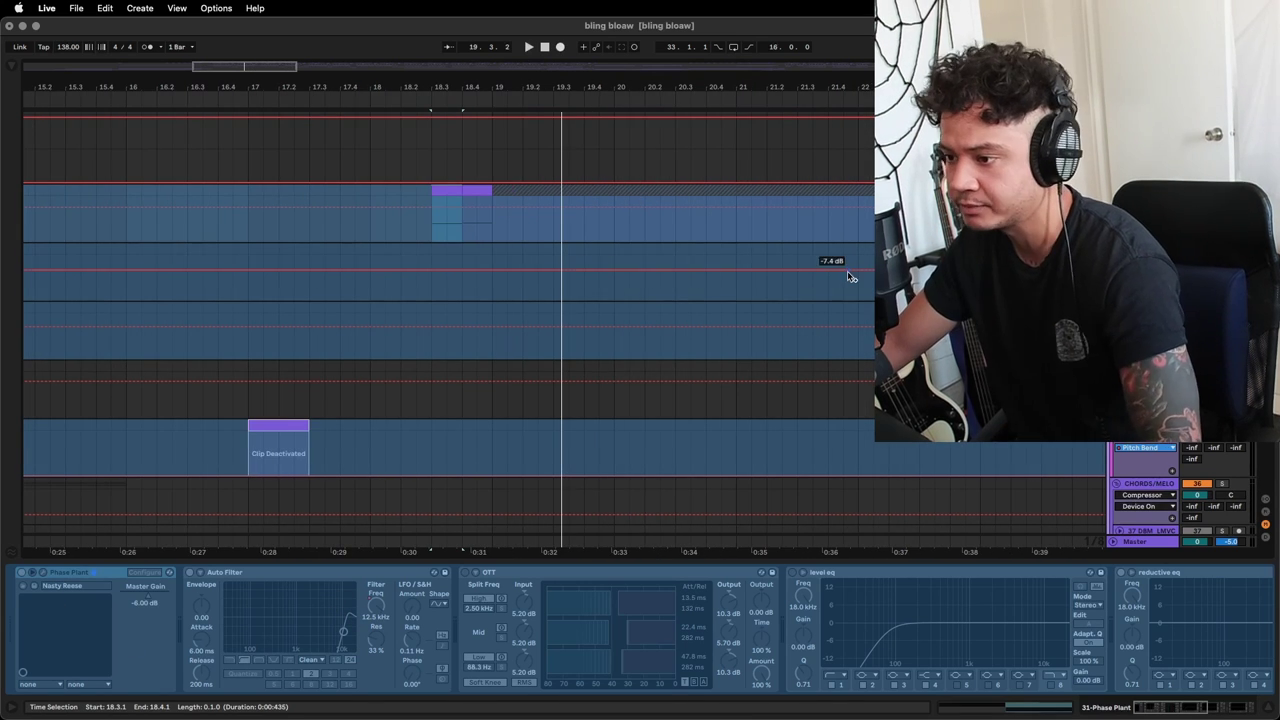
pyautogui.click(935, 249)
pyautogui.press('space')
pyautogui.press('space')
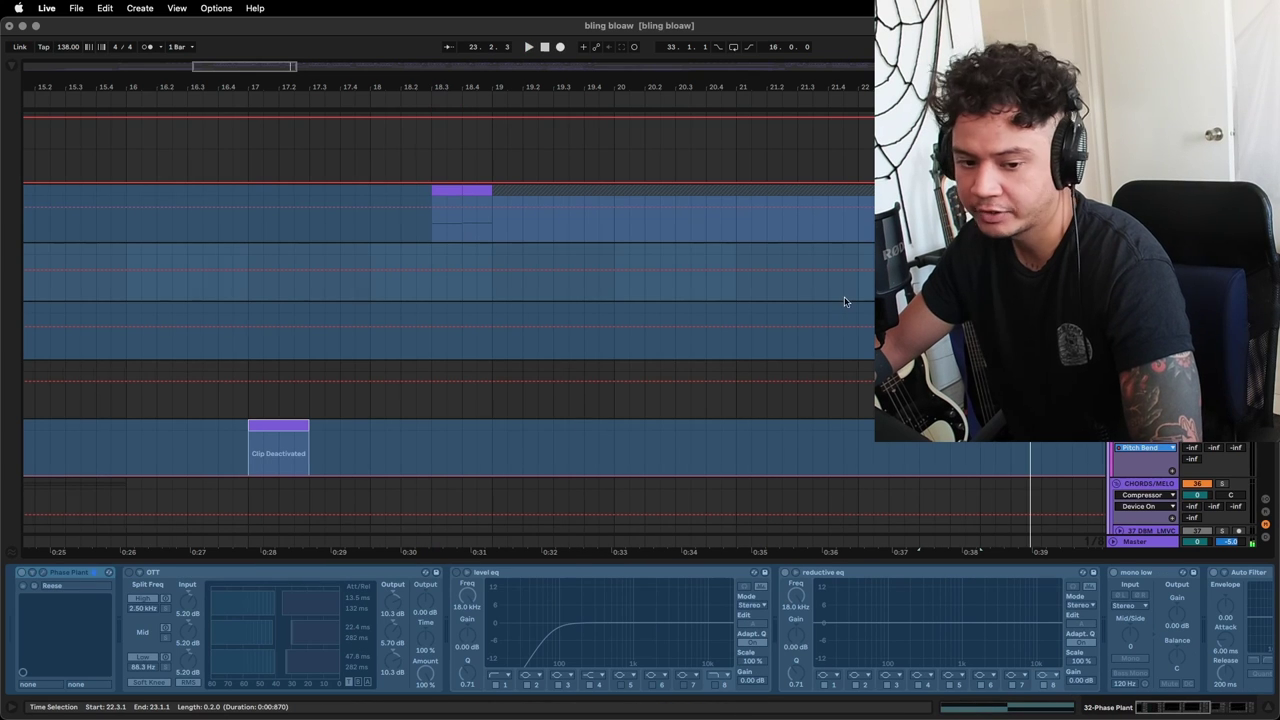
# Audition the Nasty Reese clip that starts at bar 24 on the 31-Phase Plant track.
pyautogui.hscroll(3, 845, 300)
pyautogui.click(843, 249)
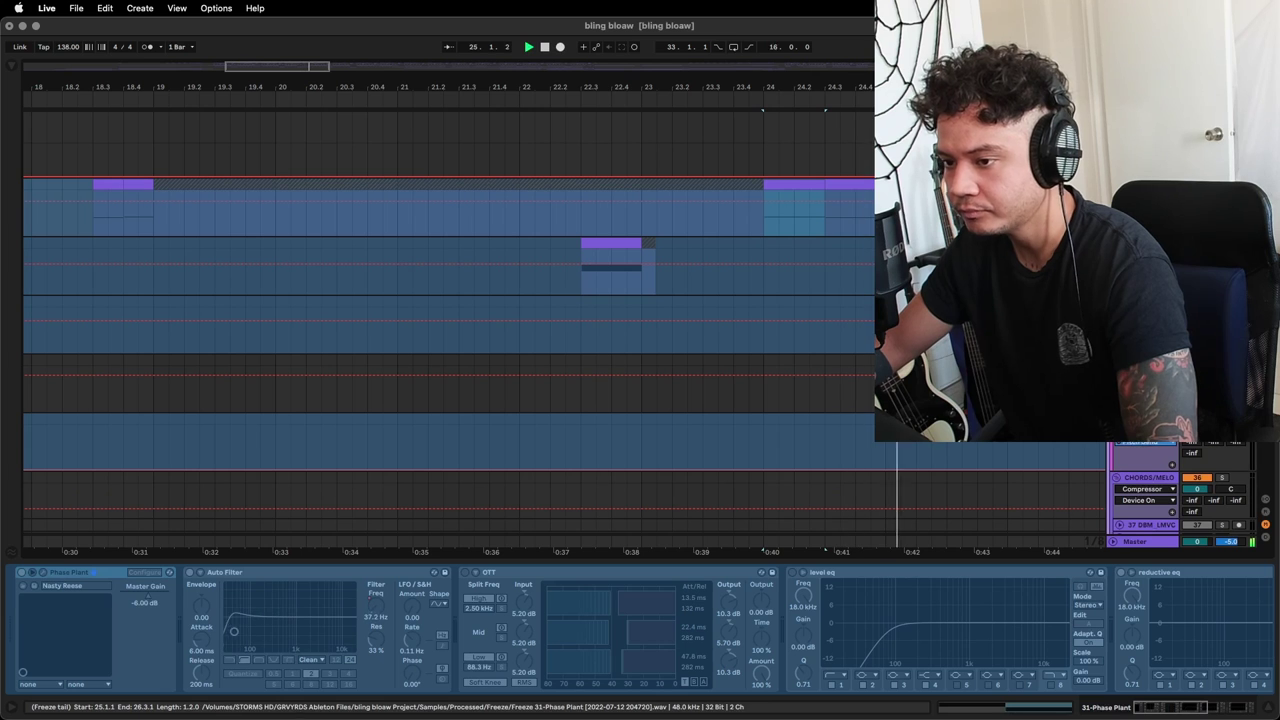
pyautogui.press('space')
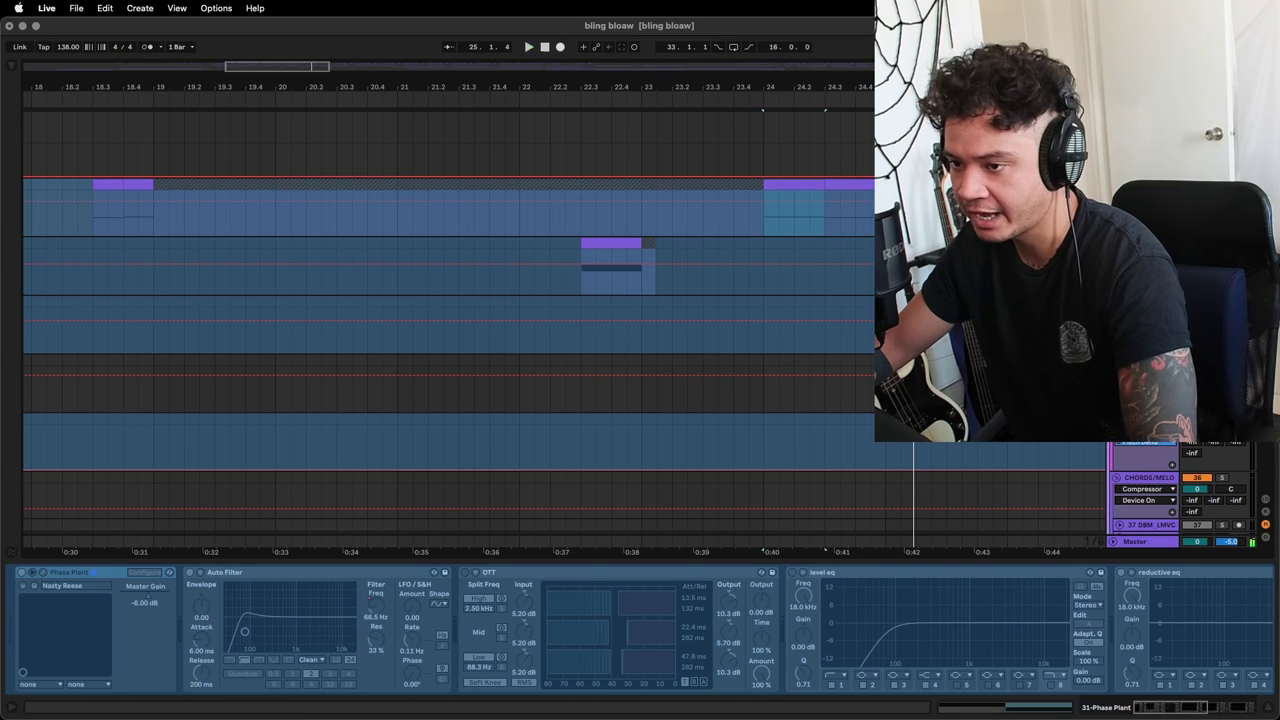
# Audition the frozen Reese Library clip spanning bars 32 to 33 on the 33-Phase Plant track.
pyautogui.scroll(-3, 885, 257)
pyautogui.scroll(-2, 749, 257)
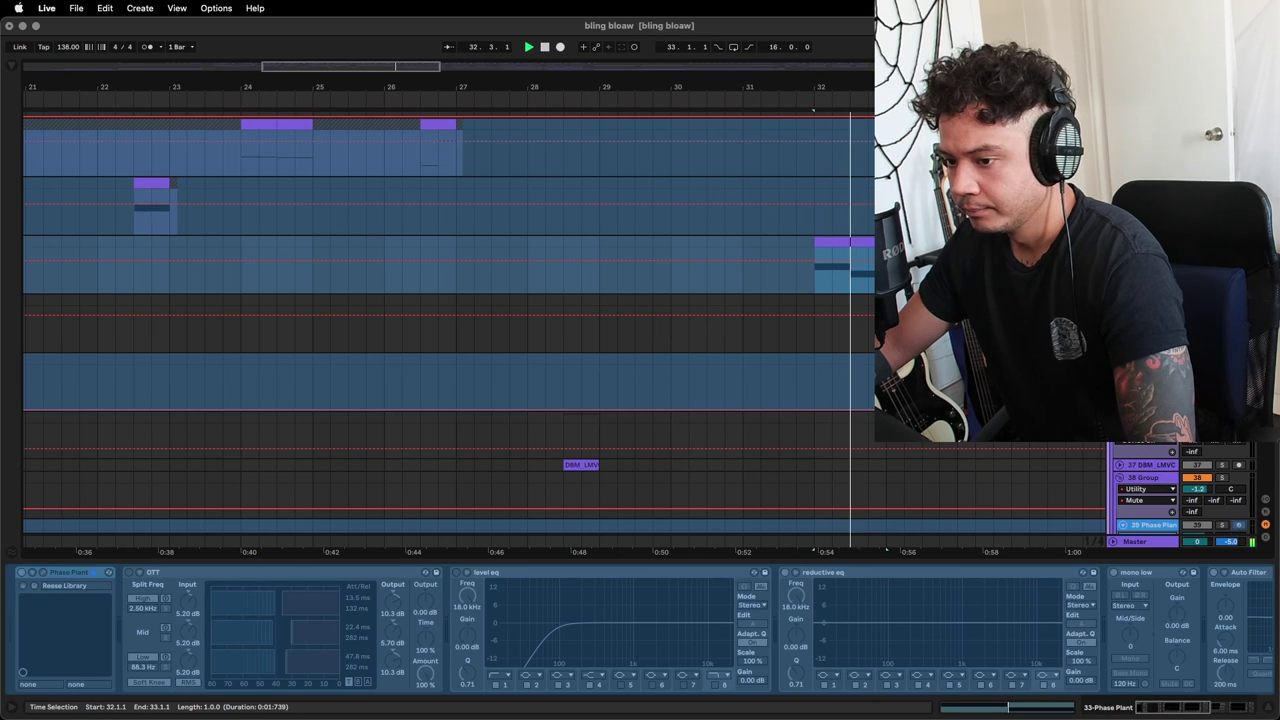
pyautogui.click(841, 242)
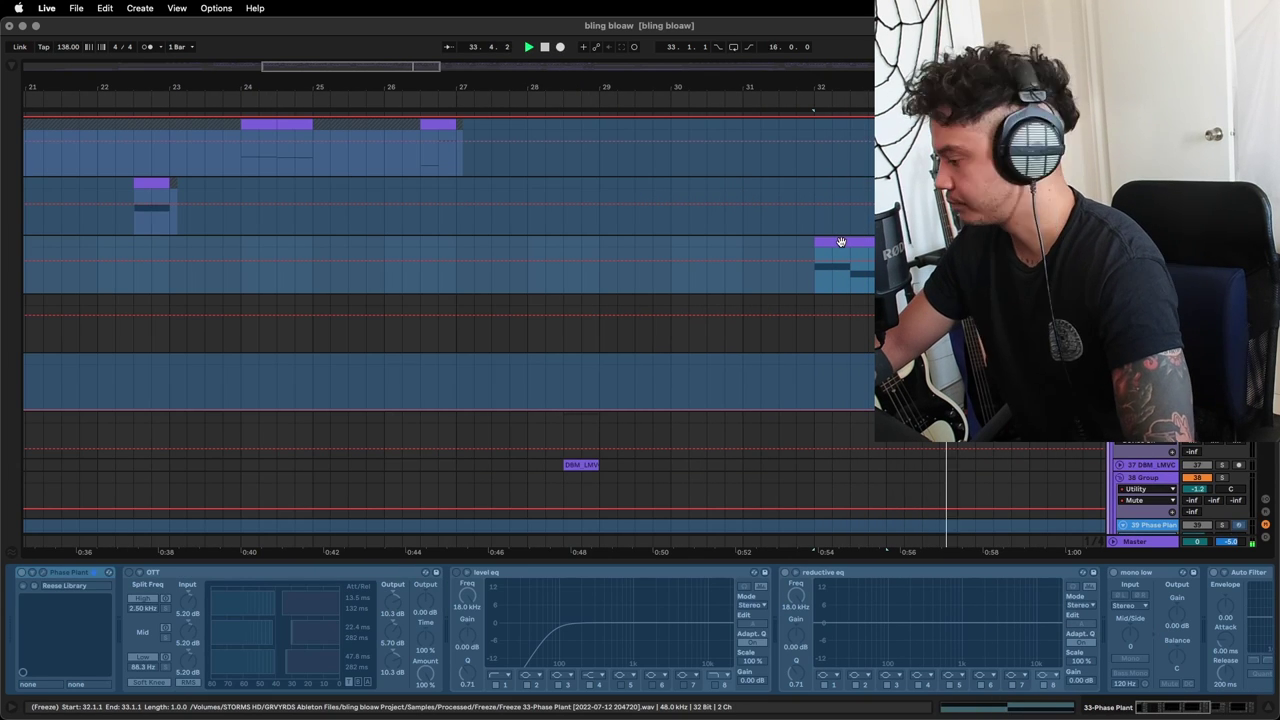
pyautogui.moveTo(847, 90); pyautogui.dragTo(847, 118)
pyautogui.hscroll(2, 830, 235)
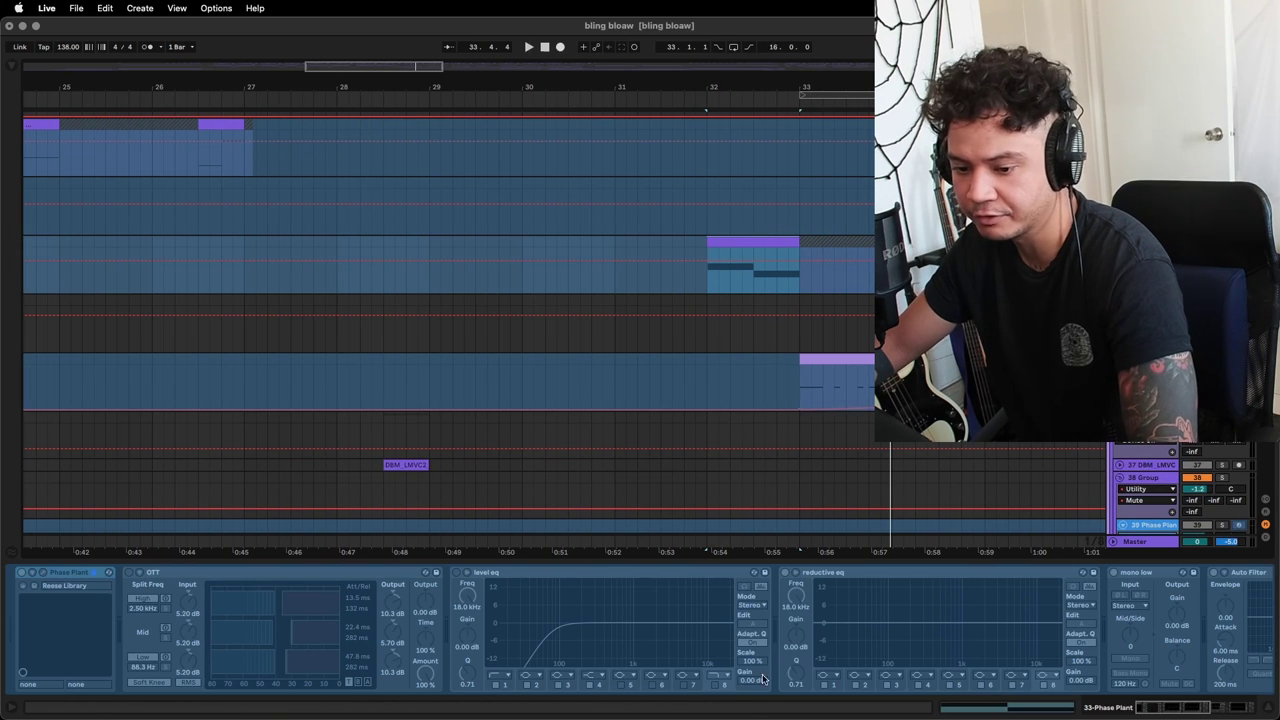
# Look through the rest of the 33-Phase Plant device chain and select the 31-Phase Plant clip at 34.3.1.
pyautogui.hscroll(10, 786, 635)
pyautogui.scroll(4, 731, 323)
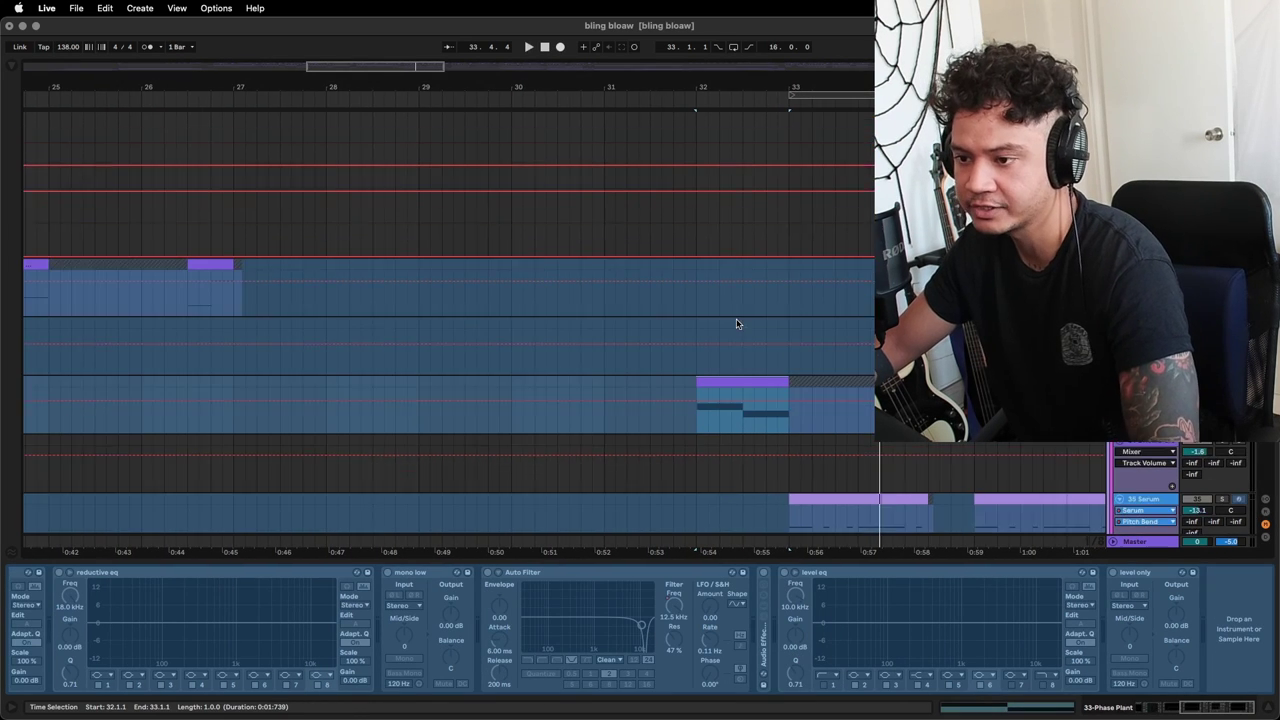
pyautogui.click(729, 361)
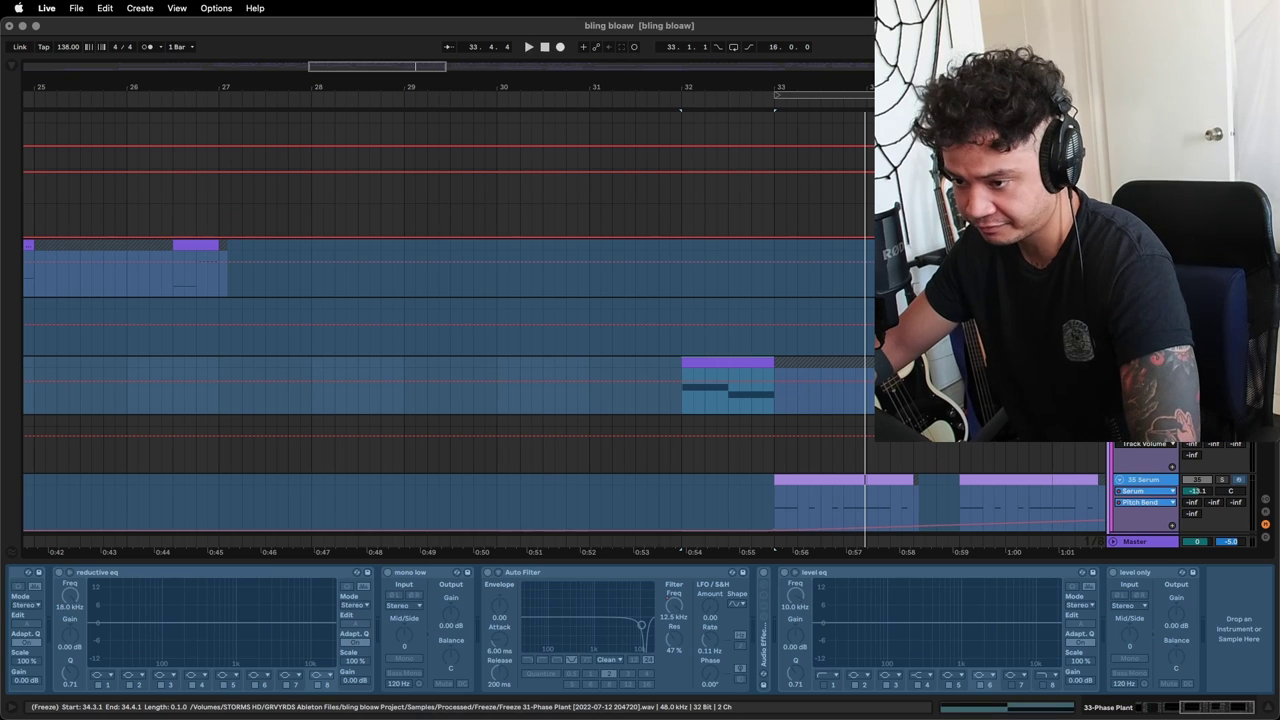
pyautogui.click(924, 245)
# Audition the frozen 35-Serum clip with rising pitch-bend automation from bar 33, and play its opening again.
pyautogui.scroll(-6, 723, 294)
pyautogui.hscroll(3, 723, 294)
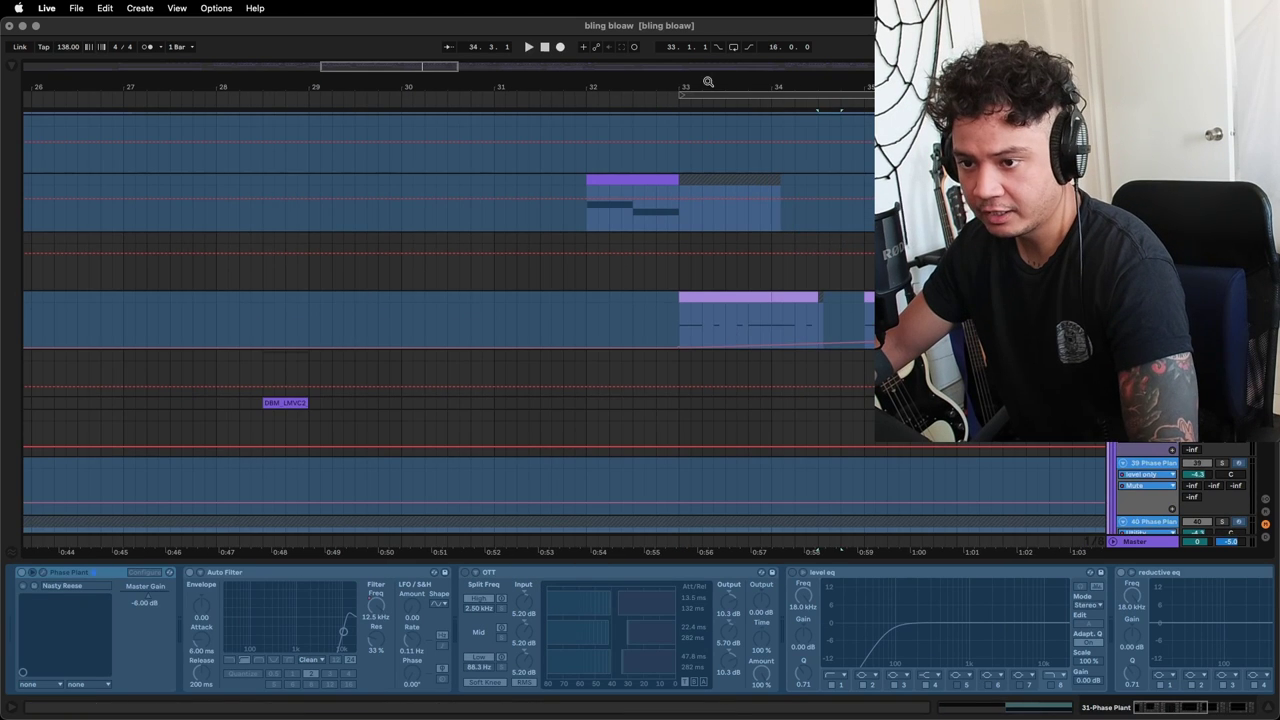
pyautogui.moveTo(706, 84); pyautogui.dragTo(706, 50)
pyautogui.click(703, 296)
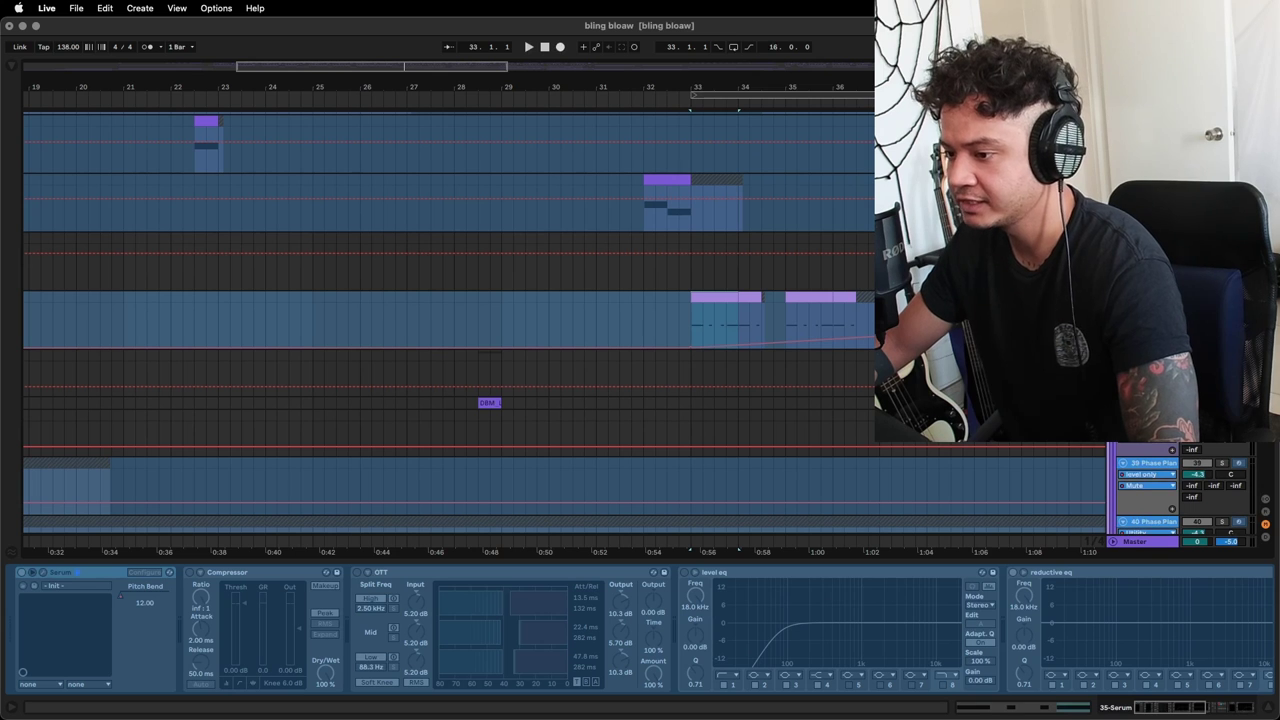
pyautogui.press('space')
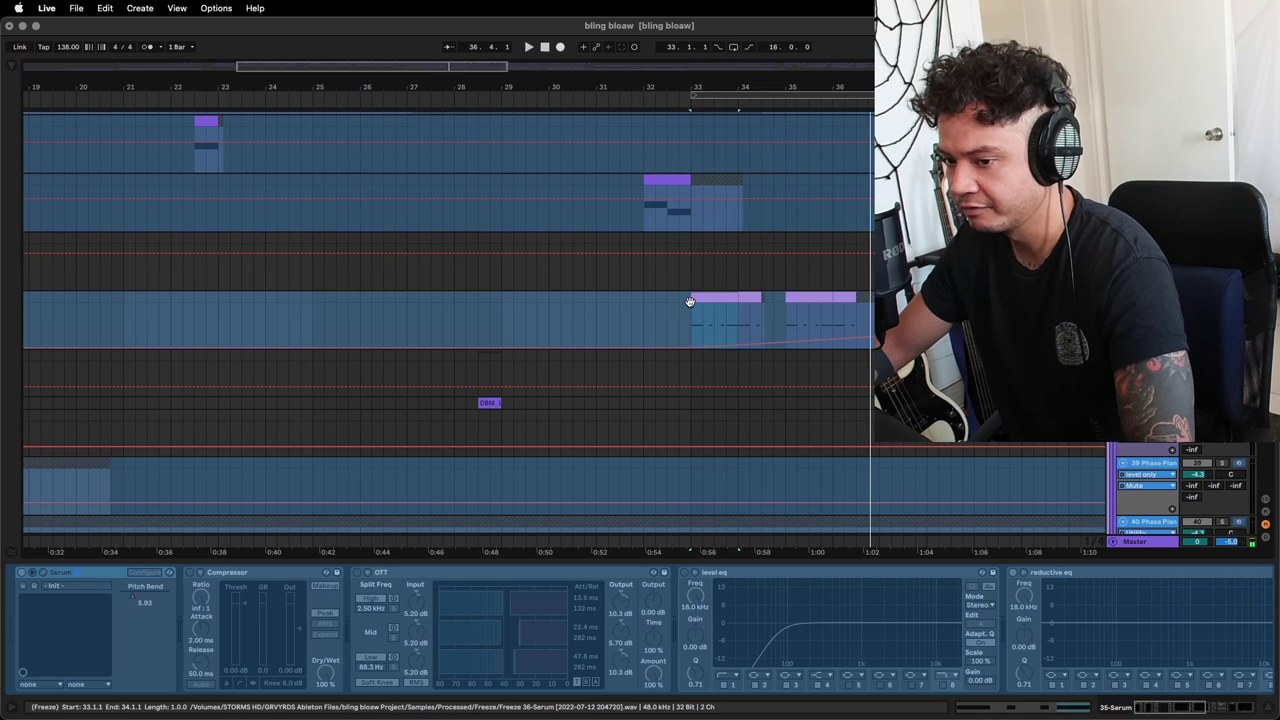
pyautogui.press('space')
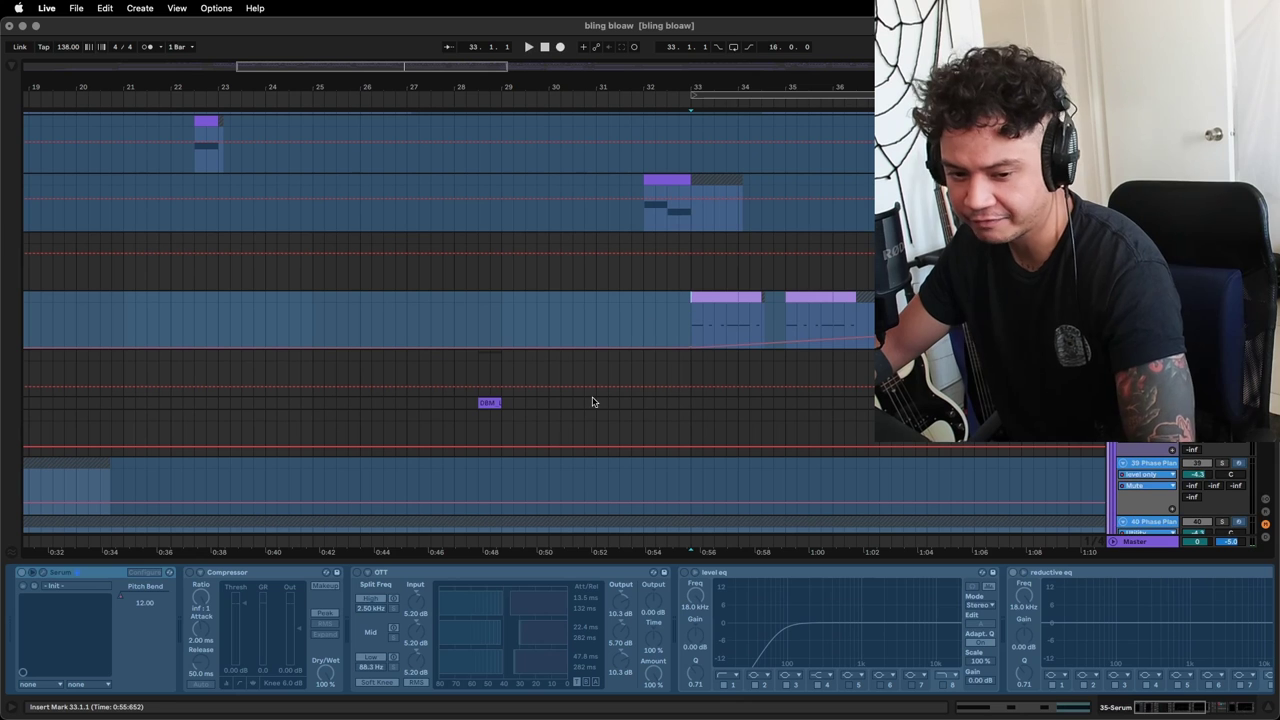
pyautogui.click(704, 296)
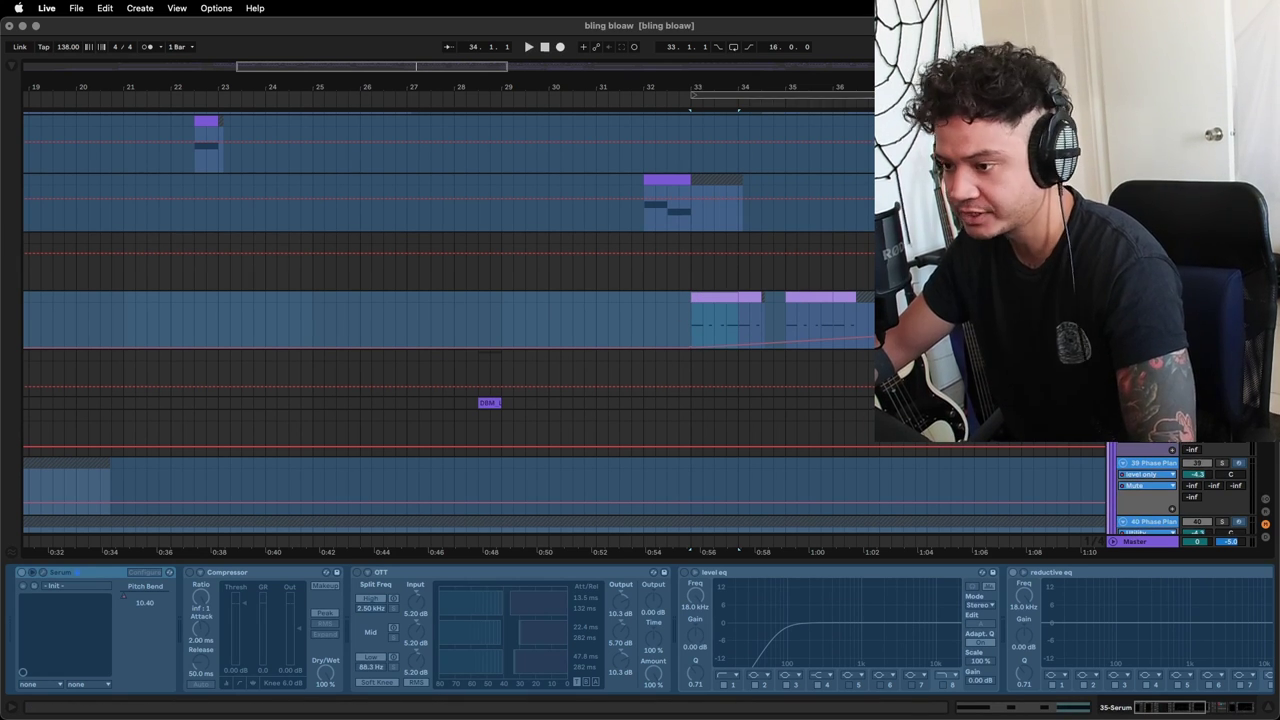
# Audition the DRUMS-Distorted Beats 07 (130) clip at 46.3.1.
pyautogui.moveTo(700, 83); pyautogui.dragTo(700, 105)
pyautogui.hscroll(3, 694, 280)
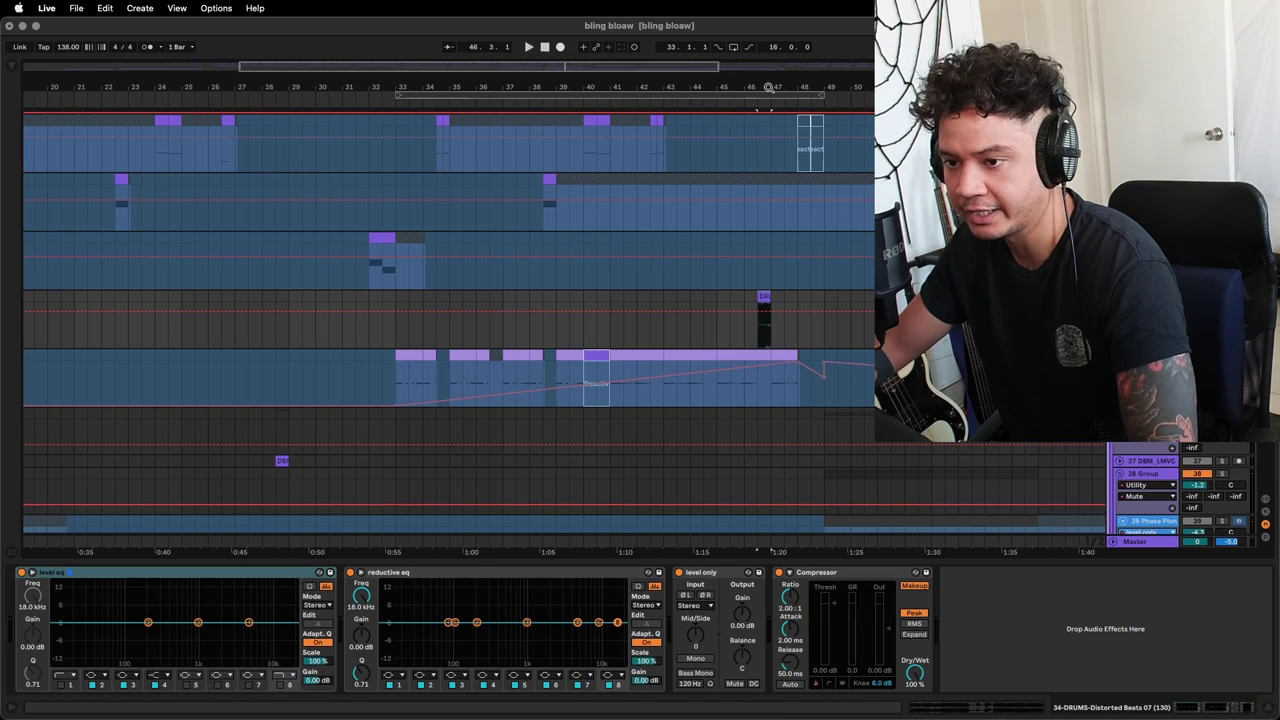
pyautogui.moveTo(770, 87); pyautogui.dragTo(500, 140)
pyautogui.scroll(-8, 399, 200)
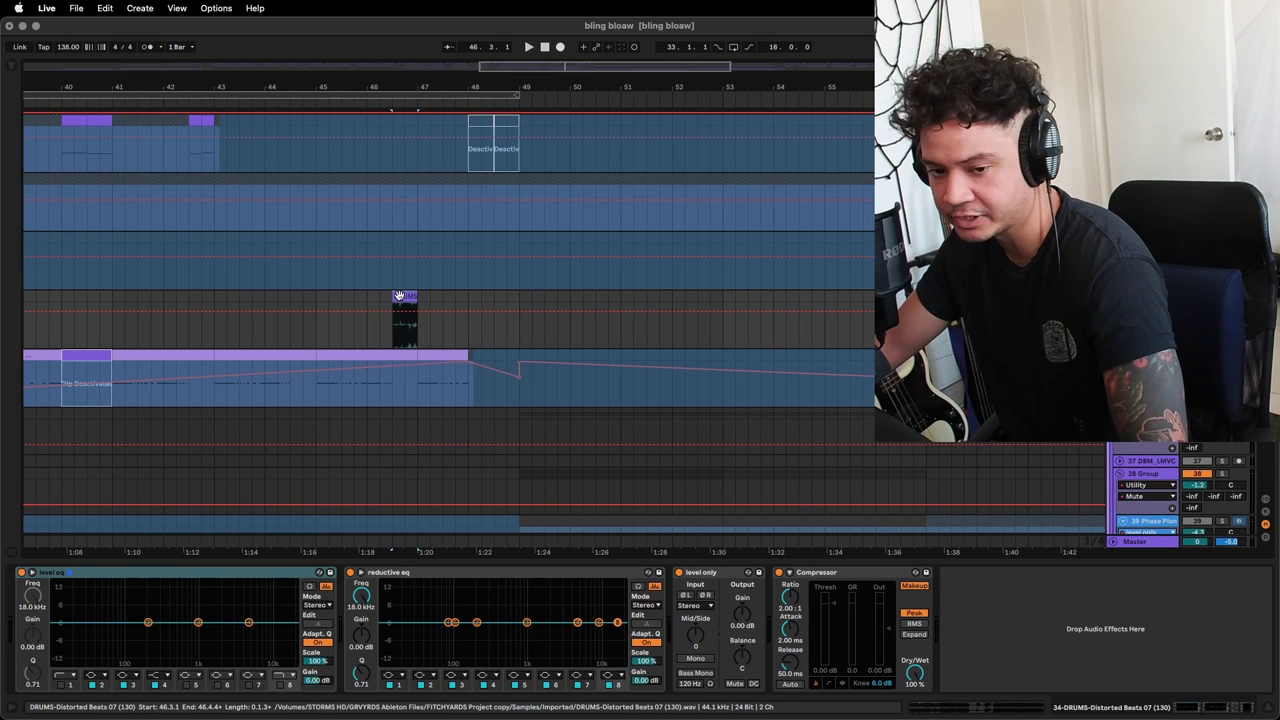
pyautogui.press('space')
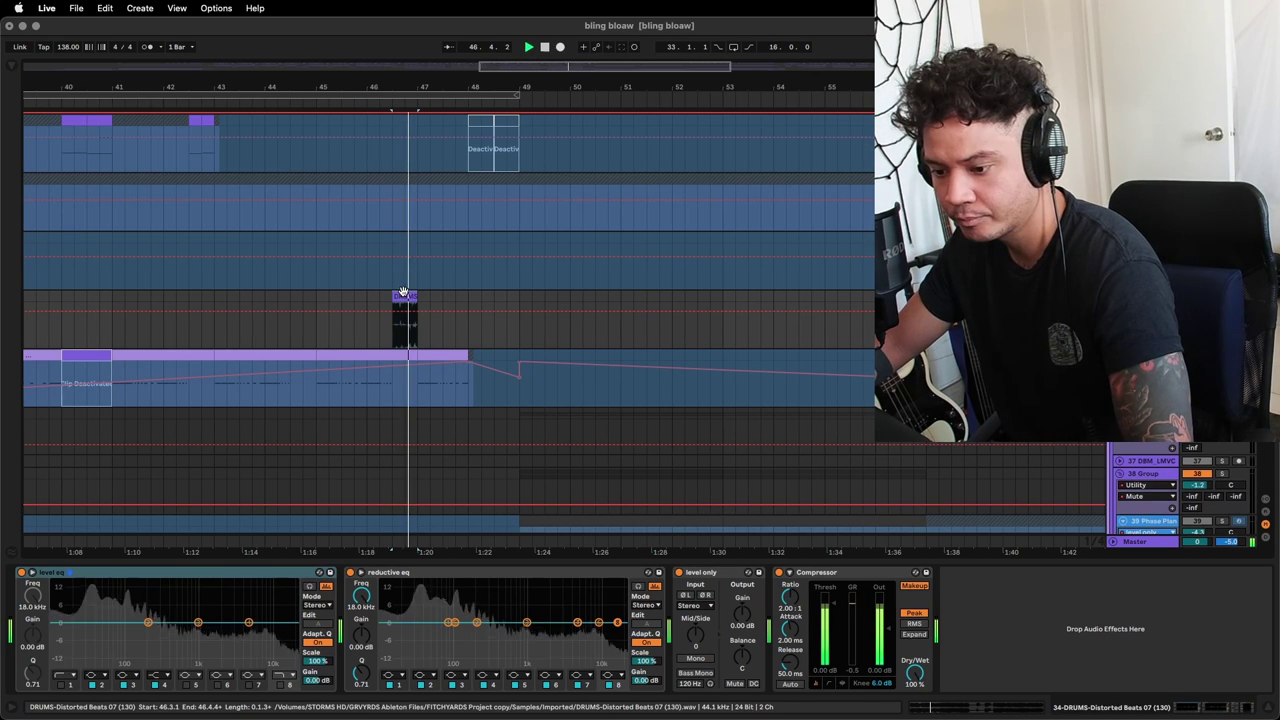
pyautogui.press('space')
# Place the insert marker at 65.1.1 on the 23-Group track and examine its first FF Pro-Q 3.
pyautogui.moveTo(377, 86); pyautogui.dragTo(377, 112)
pyautogui.scroll(15, 443, 355)
pyautogui.scroll(-1, 458, 349)
pyautogui.moveTo(640, 89); pyautogui.dragTo(640, 20)
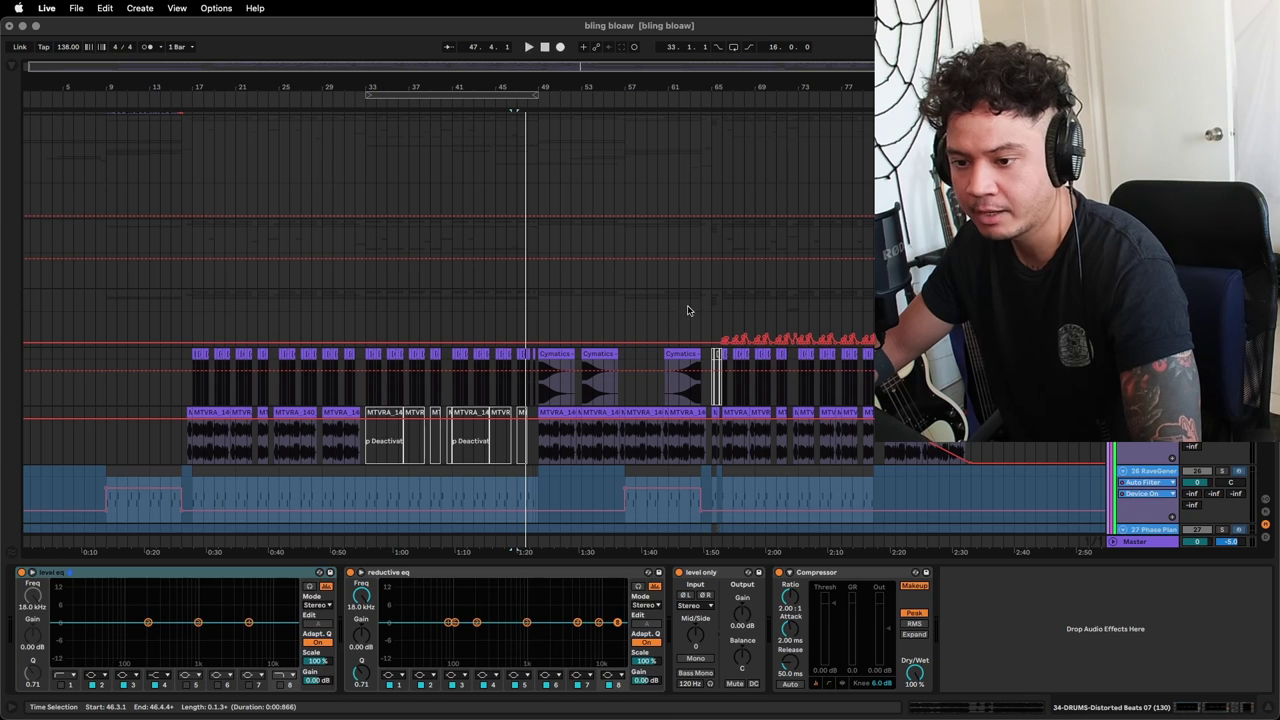
pyautogui.click(691, 303)
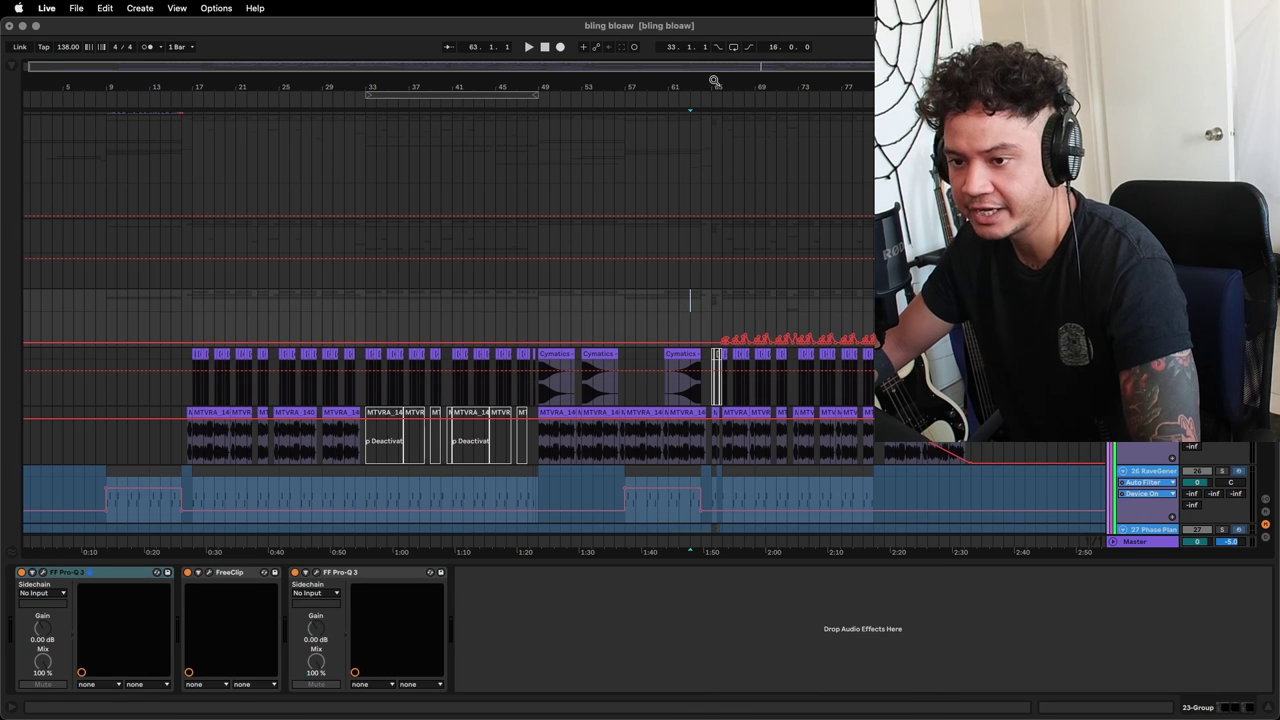
pyautogui.moveTo(713, 86); pyautogui.dragTo(713, 200)
pyautogui.click(668, 305)
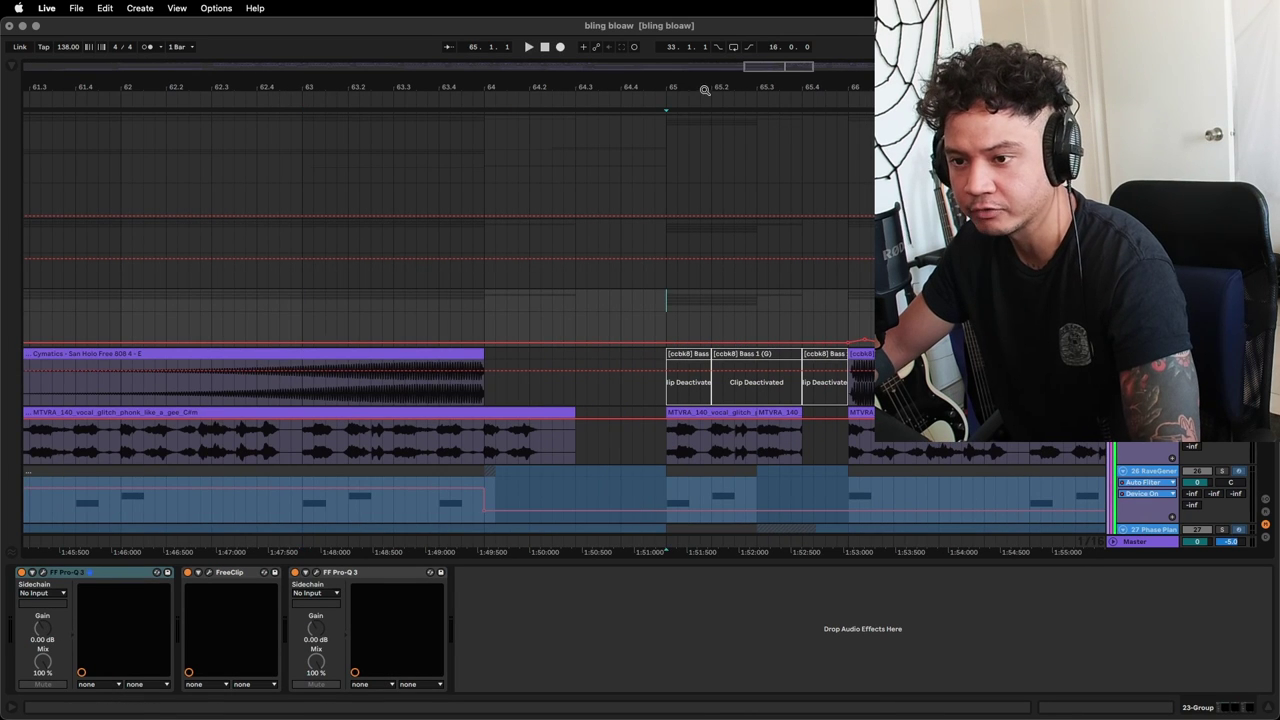
pyautogui.press('-')
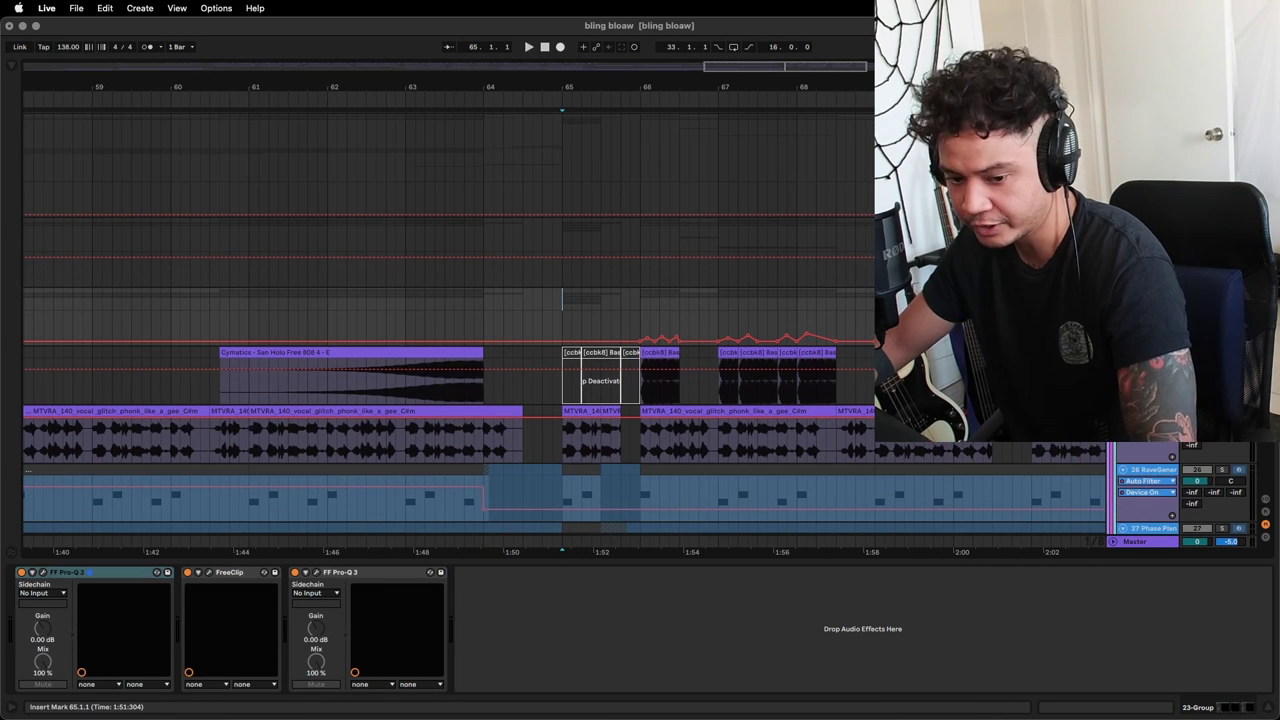
pyautogui.click(90, 572)
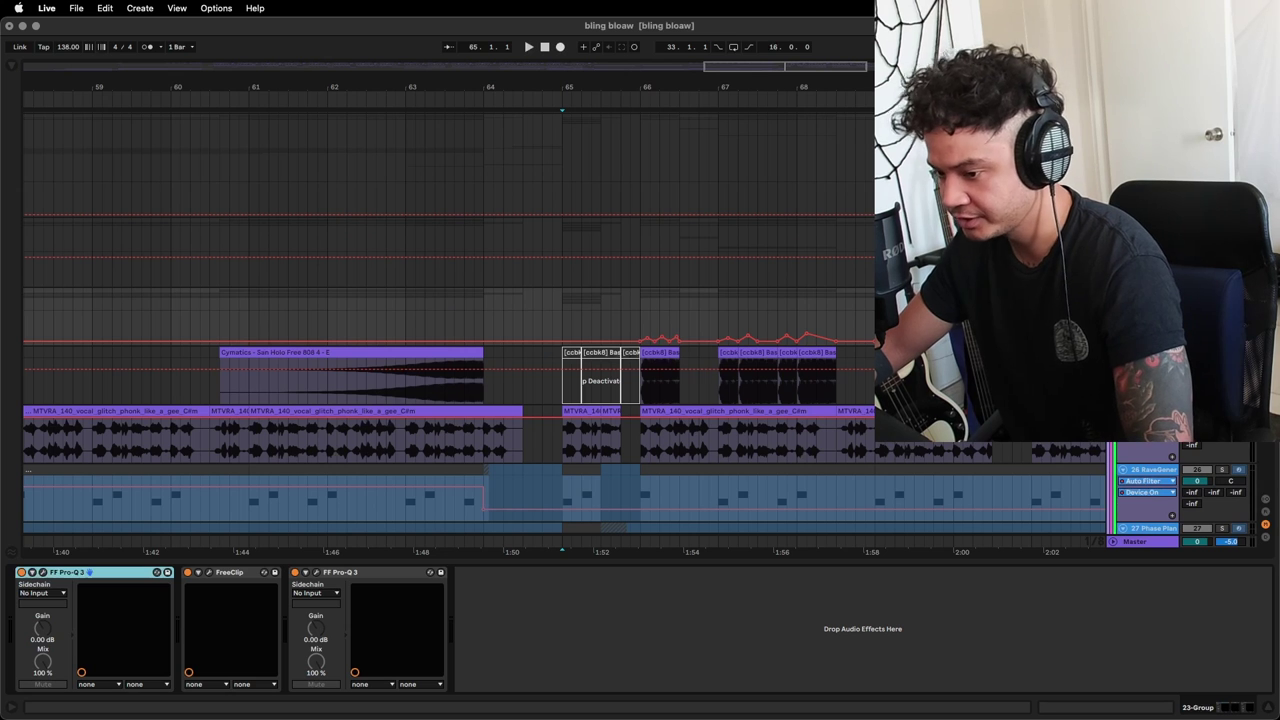
pyautogui.click(562, 300)
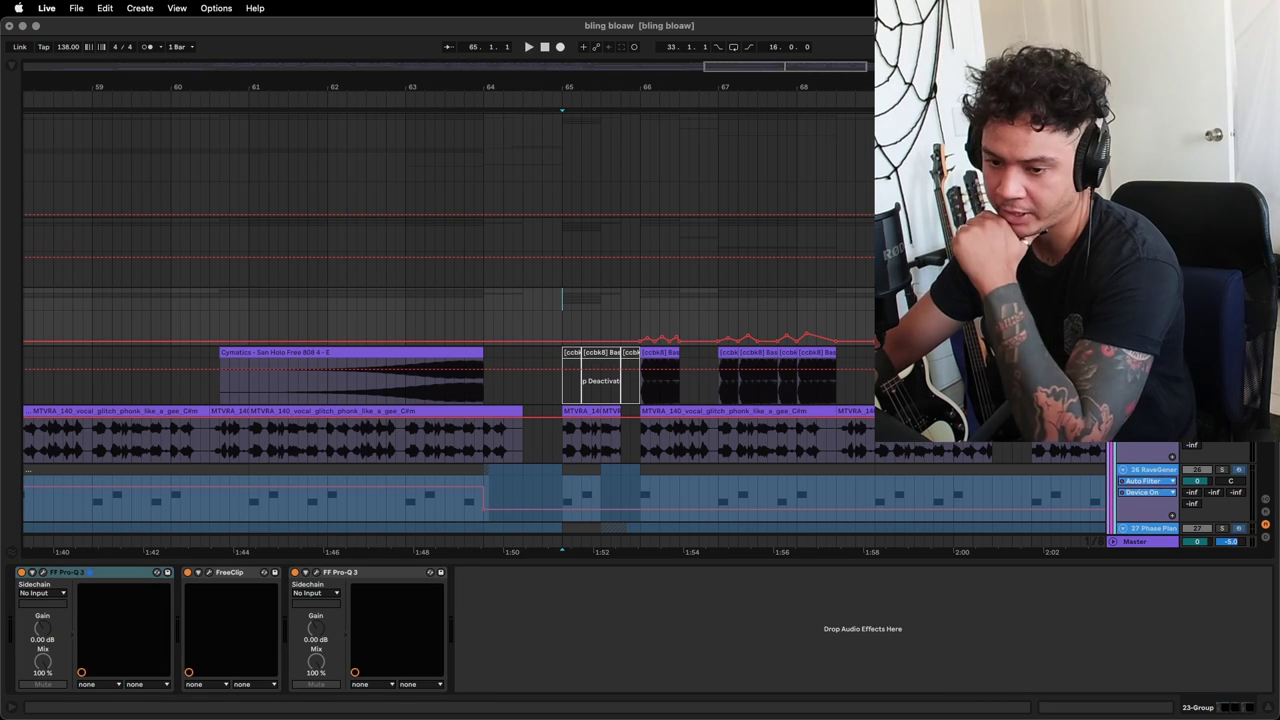
# Place the insert marker at 66.1.1 on the 23-Group track and audition the drop from there.
pyautogui.click(637, 309)
pyautogui.moveTo(654, 81); pyautogui.dragTo(657, 315)
pyautogui.hscroll(3, 620, 309)
pyautogui.press('space')
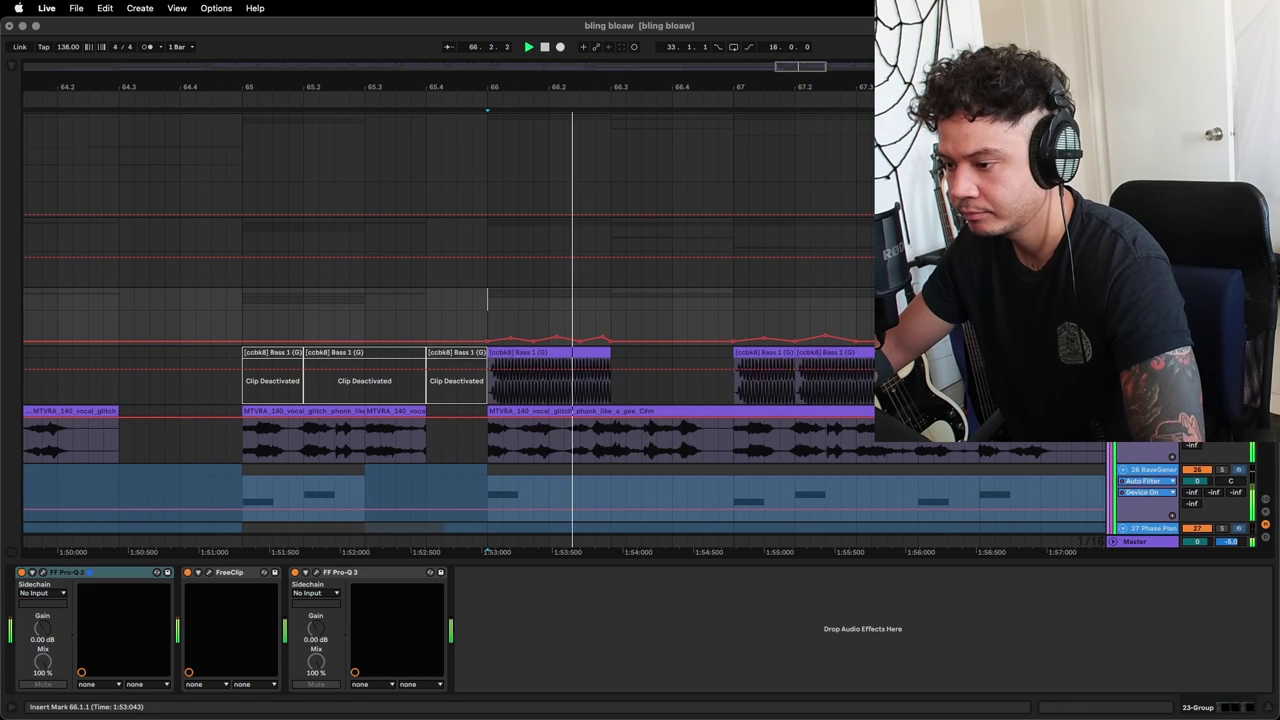
pyautogui.hscroll(1, 687, 281)
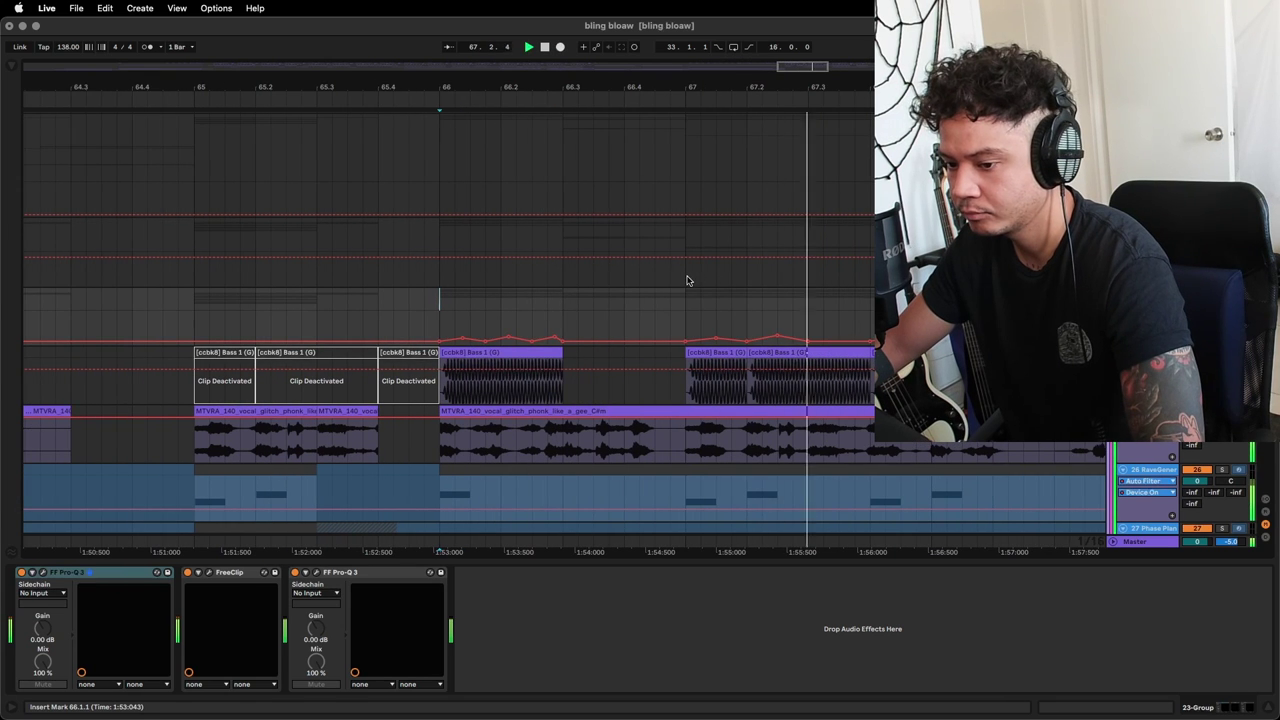
pyautogui.hscroll(2, 687, 281)
pyautogui.scroll(-1, 687, 281)
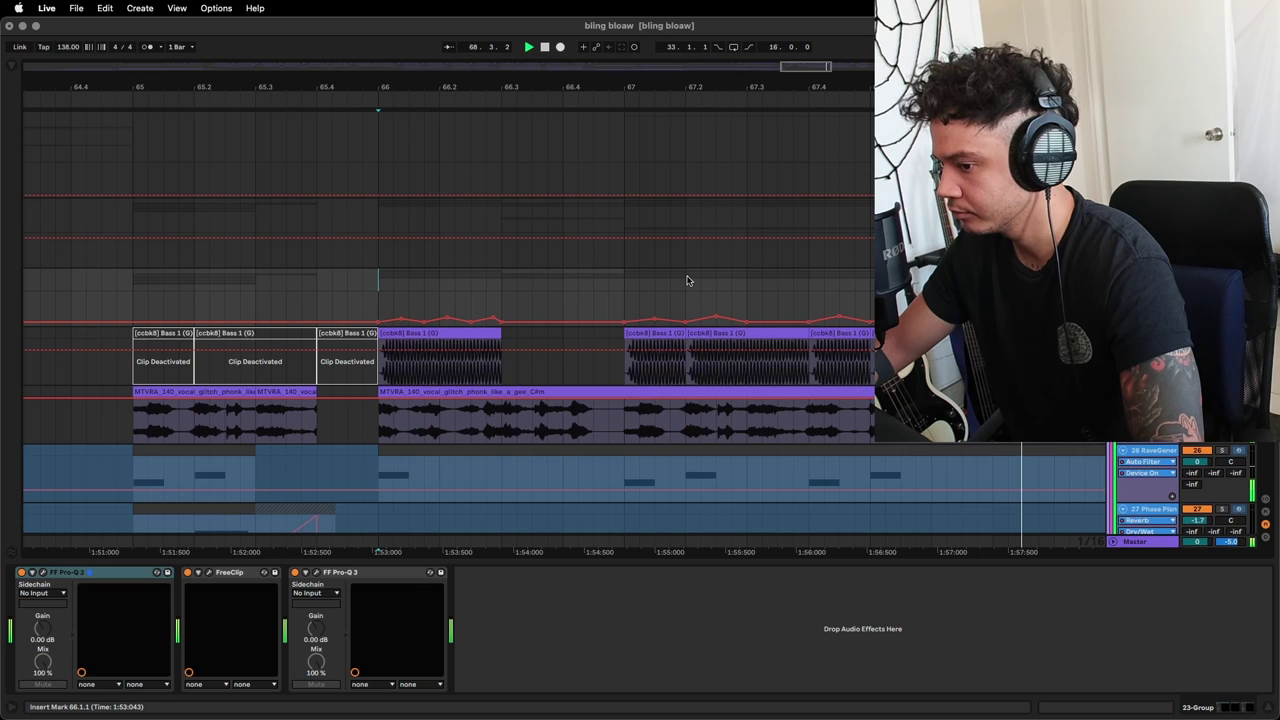
# Examine the 23-Group automation curve at the start of bar 66 up close.
pyautogui.moveTo(394, 88); pyautogui.dragTo(394, 45)
pyautogui.moveTo(390, 284); pyautogui.dragTo(474, 283)
pyautogui.click(474, 283)
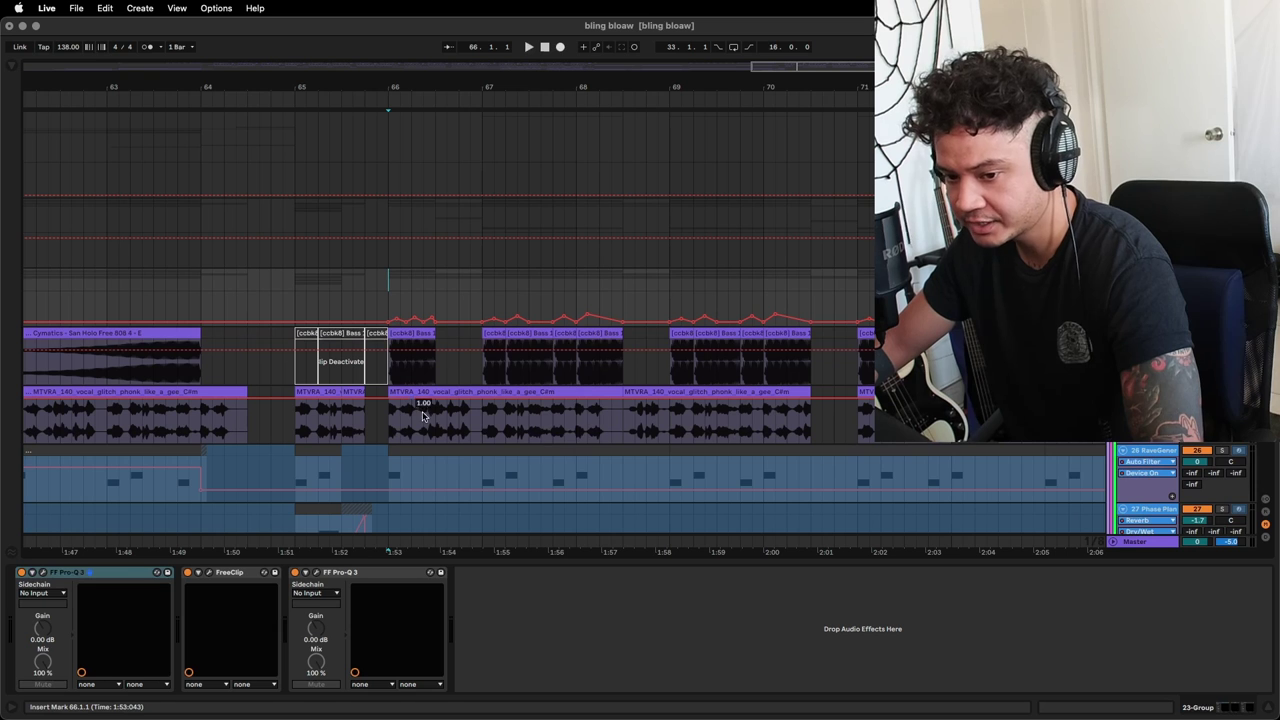
pyautogui.moveTo(400, 90); pyautogui.dragTo(539, 302)
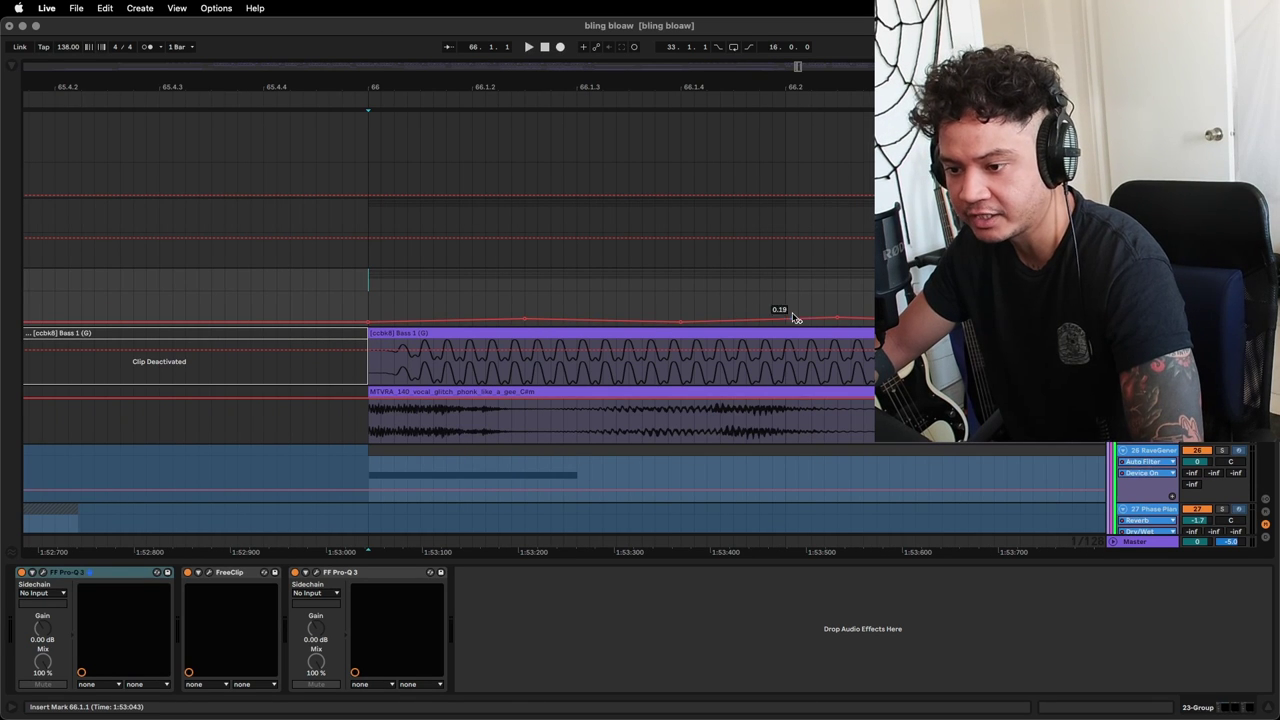
pyautogui.moveTo(764, 86); pyautogui.dragTo(764, 40)
pyautogui.scroll(-6, 672, 290)
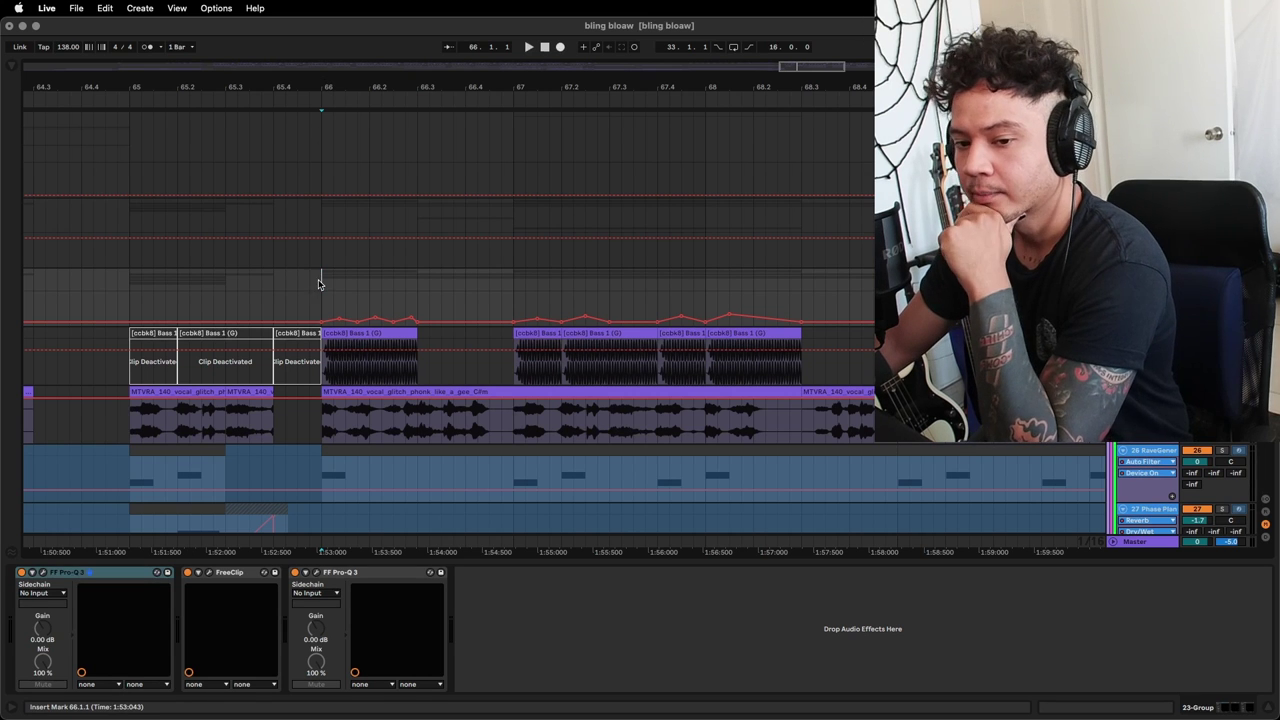
# Point out bar 66 on the 23-Group track between 66.1.1 and 67.1.1.
pyautogui.moveTo(335, 283); pyautogui.dragTo(514, 288)
pyautogui.click(514, 288)
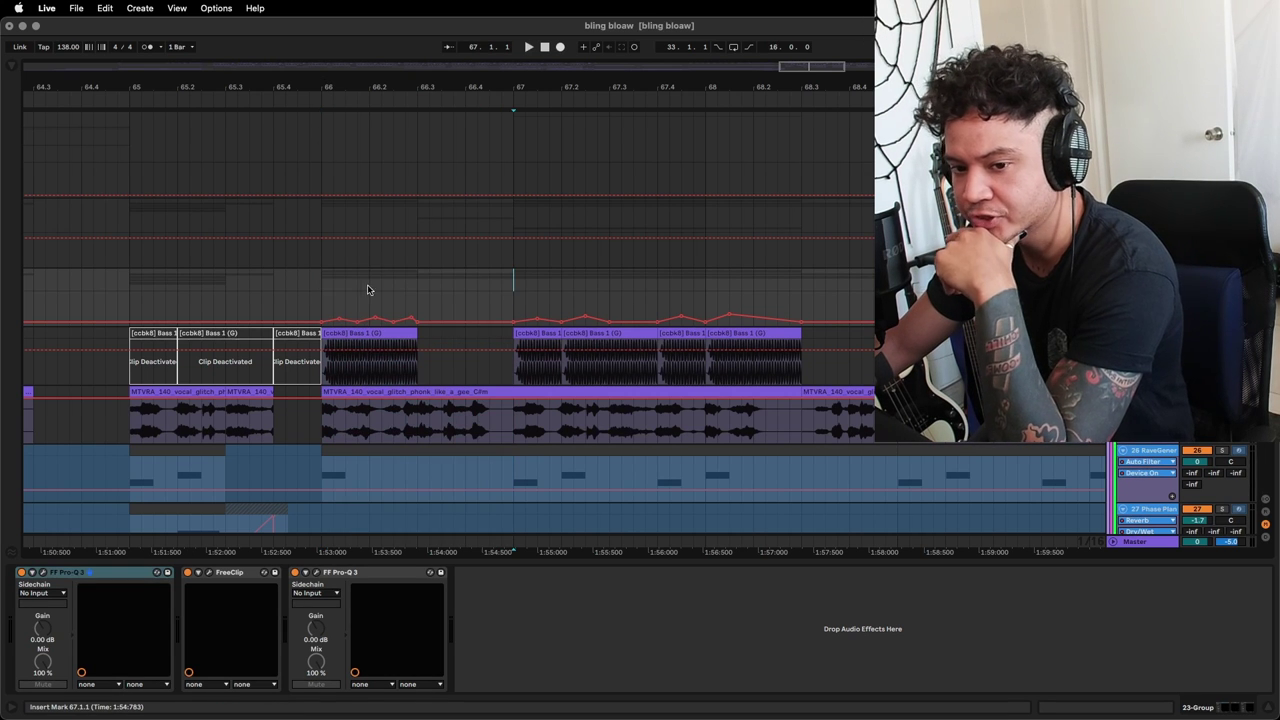
pyautogui.moveTo(322, 288); pyautogui.dragTo(514, 288)
pyautogui.click(514, 288)
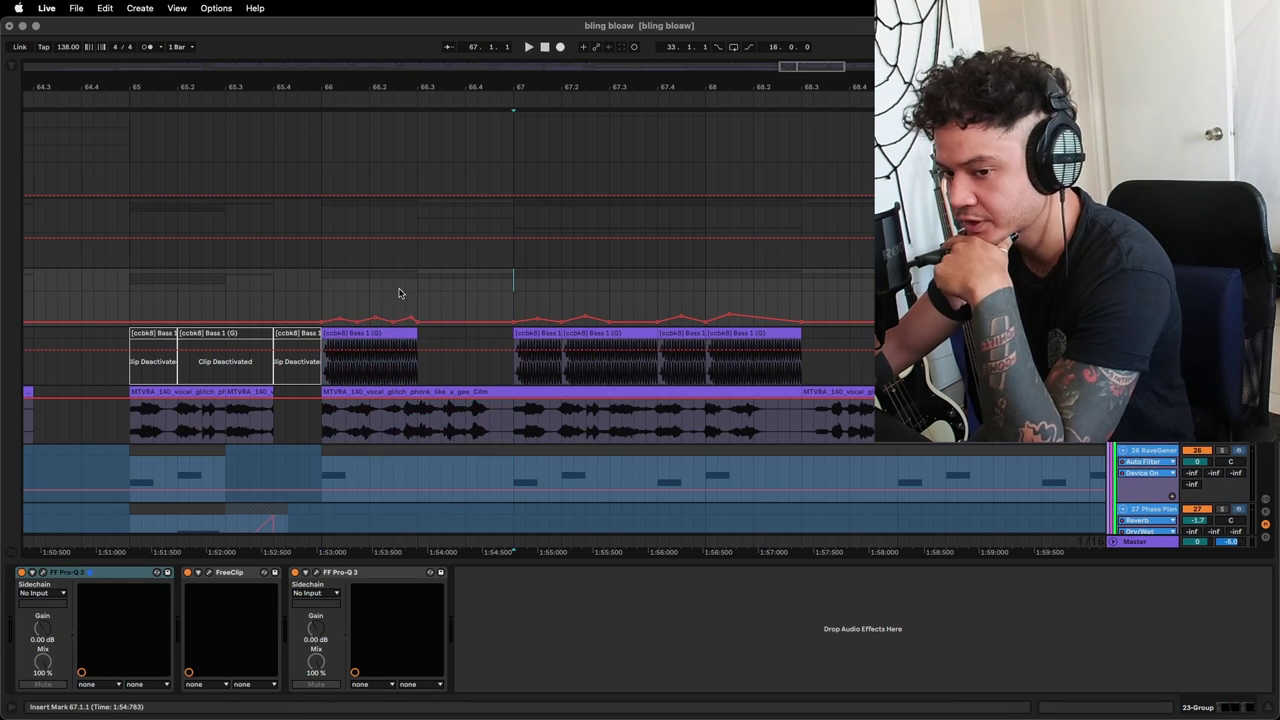
pyautogui.moveTo(322, 289); pyautogui.dragTo(514, 285)
pyautogui.click(514, 285)
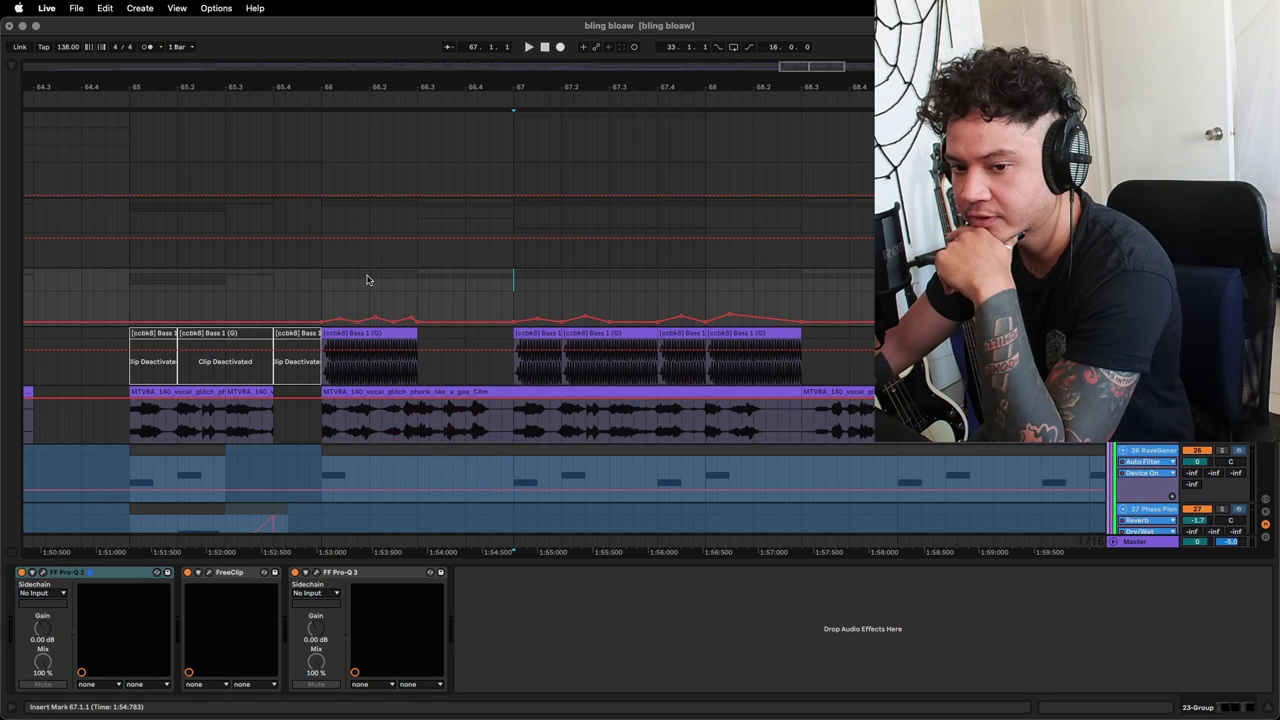
pyautogui.moveTo(319, 283); pyautogui.dragTo(514, 281)
pyautogui.click(515, 279)
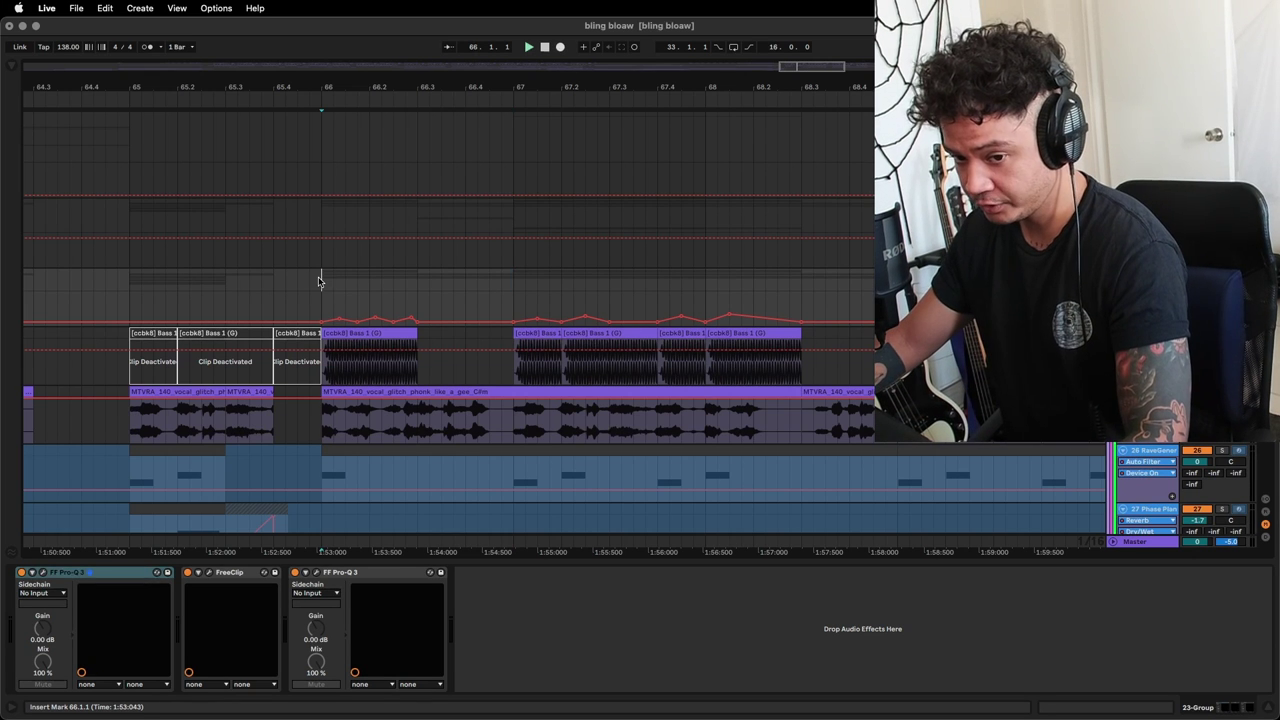
# Finish auditioning the bass group from 66.1.1 and review the repeating automation peaks in the bars that follow.
pyautogui.press('space')
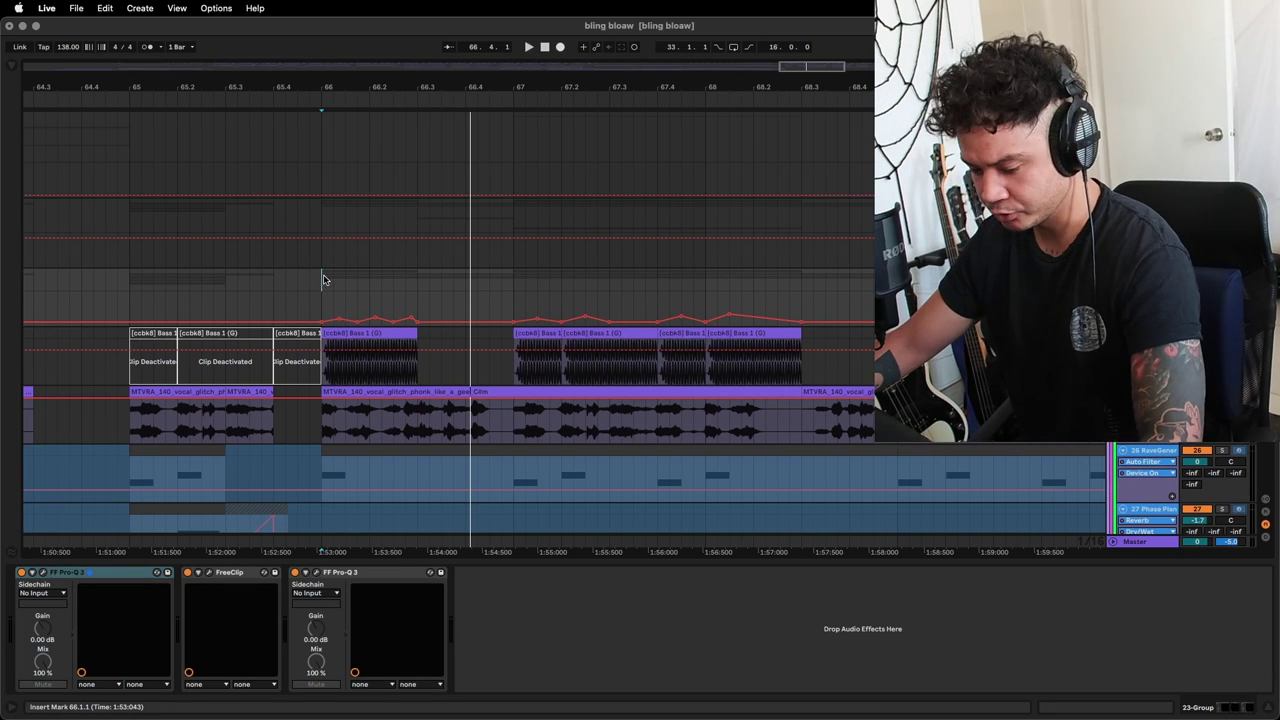
pyautogui.moveTo(332, 84); pyautogui.dragTo(332, 64)
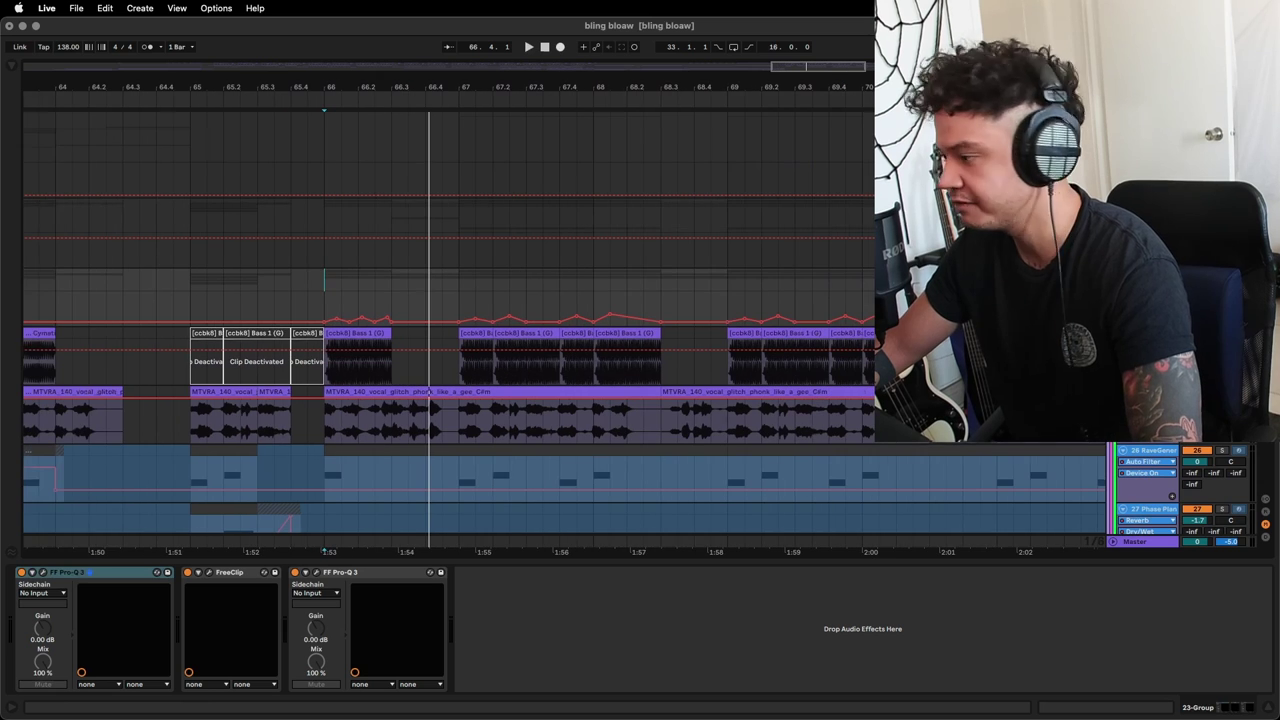
pyautogui.press('-')
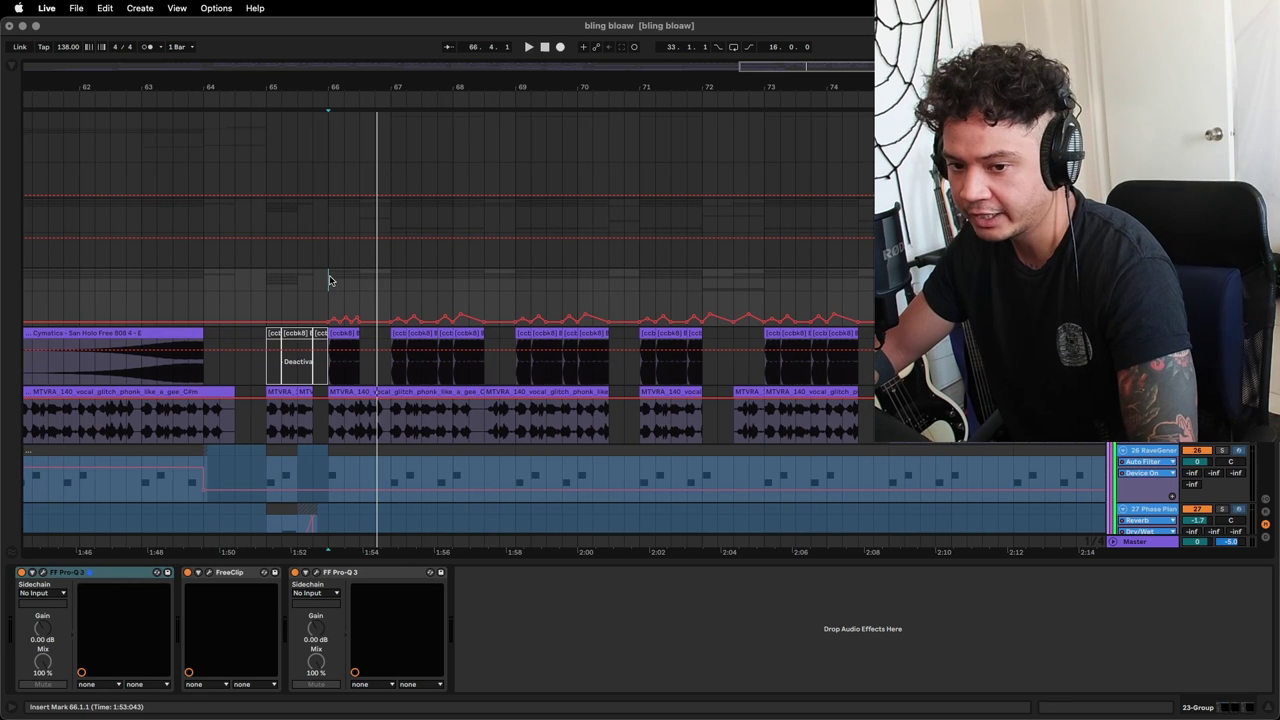
pyautogui.moveTo(328, 280); pyautogui.dragTo(390, 280)
pyautogui.click(390, 280)
pyautogui.moveTo(333, 79); pyautogui.dragTo(383, 60)
pyautogui.moveTo(353, 290); pyautogui.dragTo(449, 283)
pyautogui.click(448, 283)
# Place the insert marker at 81.1.1 on the 23-Group track and audition the vocal glitch section.
pyautogui.scroll(-5, 361, 284)
pyautogui.hscroll(3, 361, 284)
pyautogui.moveTo(499, 91); pyautogui.dragTo(499, 51)
pyautogui.hscroll(4, 611, 239)
pyautogui.scroll(2, 611, 239)
pyautogui.moveTo(629, 89); pyautogui.dragTo(578, 58)
pyautogui.click(574, 186)
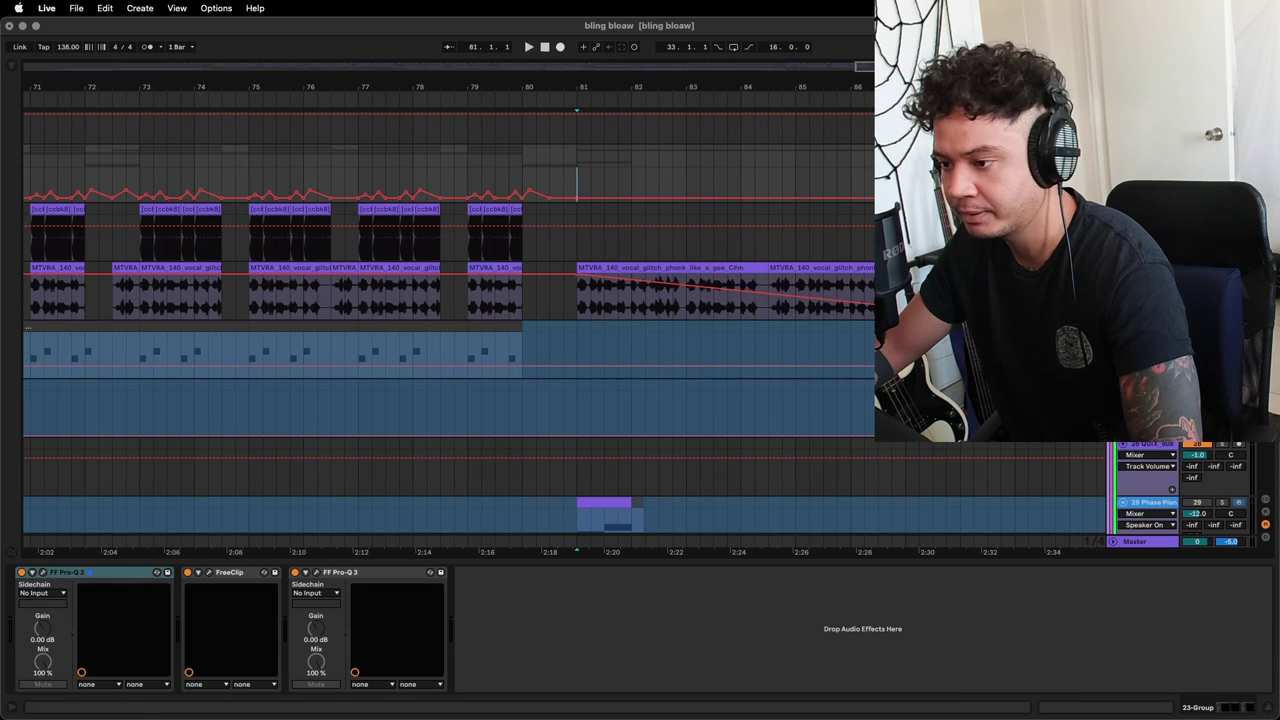
pyautogui.press('space')
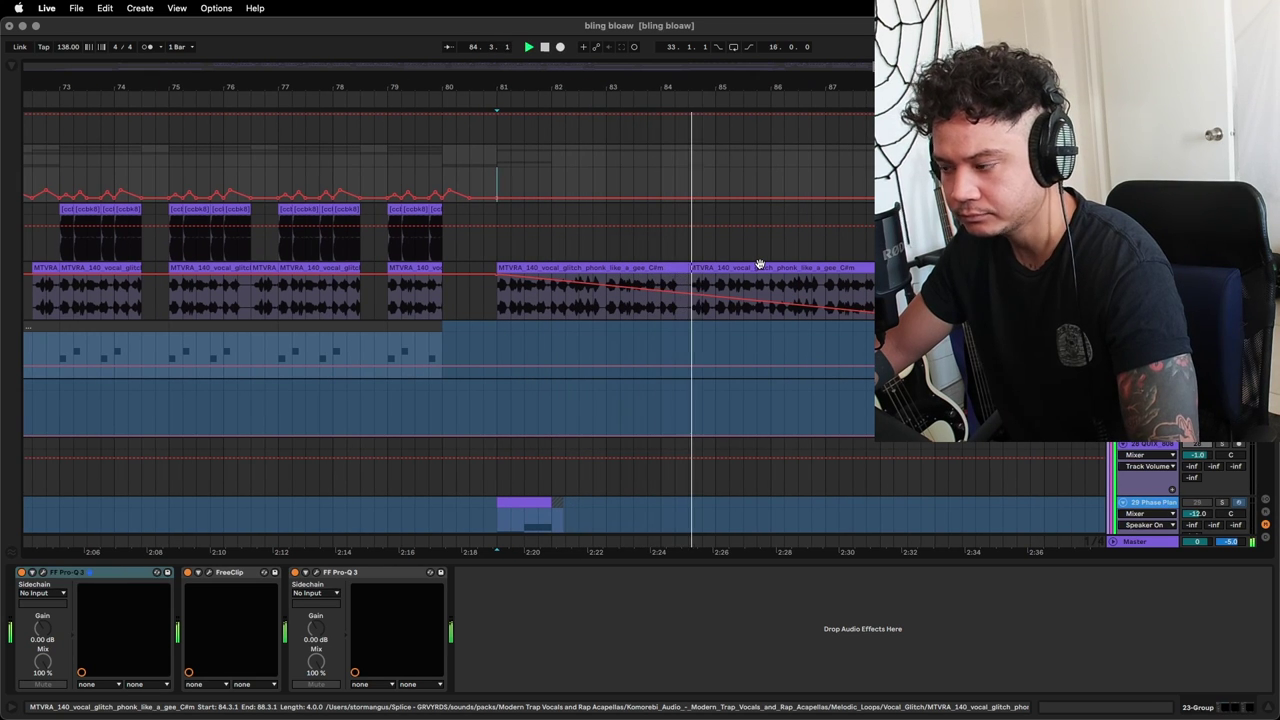
pyautogui.press('space')
# Select the MTVRA_140 vocal glitch clip at 81.1.1 and open the MISHBY plugin in its device chain.
pyautogui.click(534, 266)
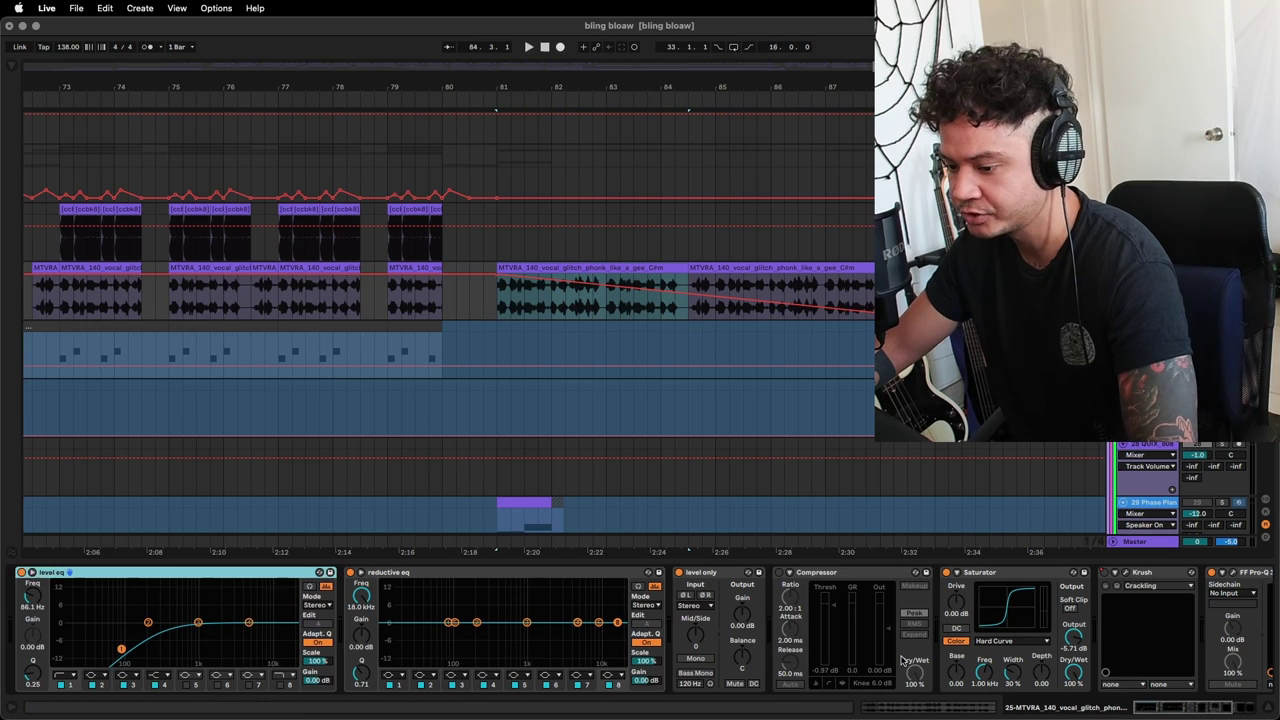
pyautogui.hscroll(5, 743, 635)
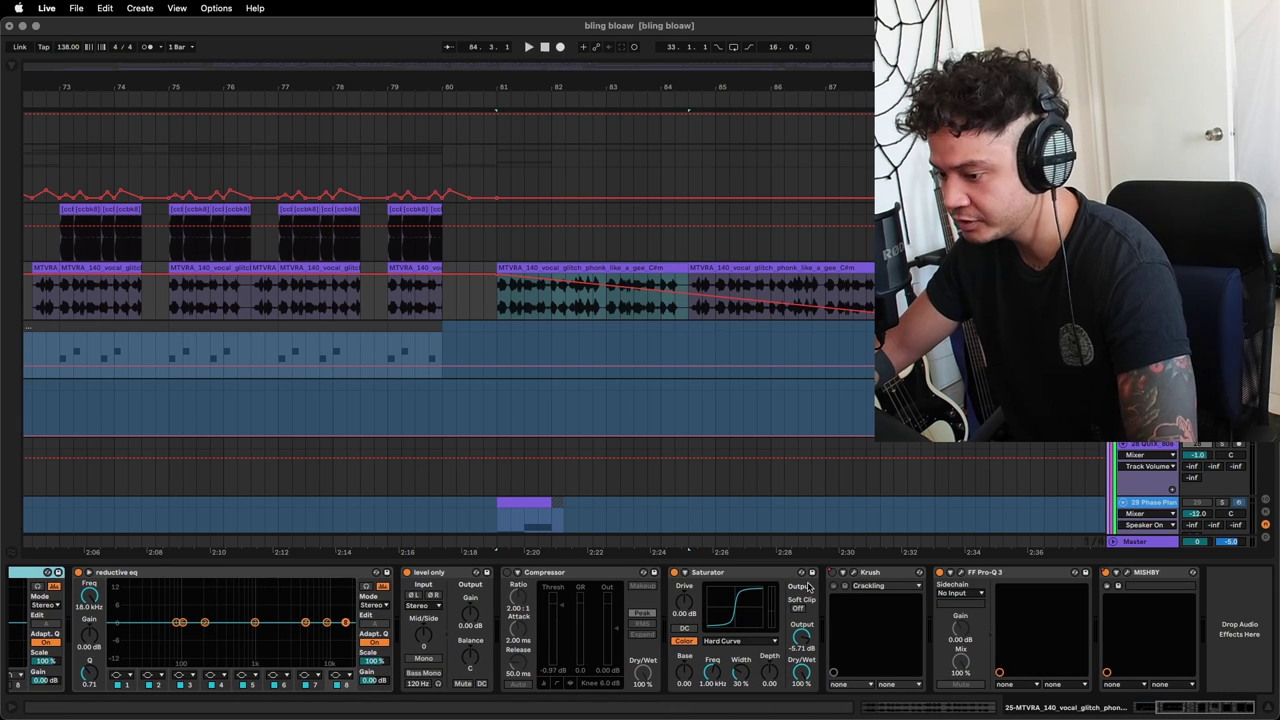
pyautogui.click(1125, 573)
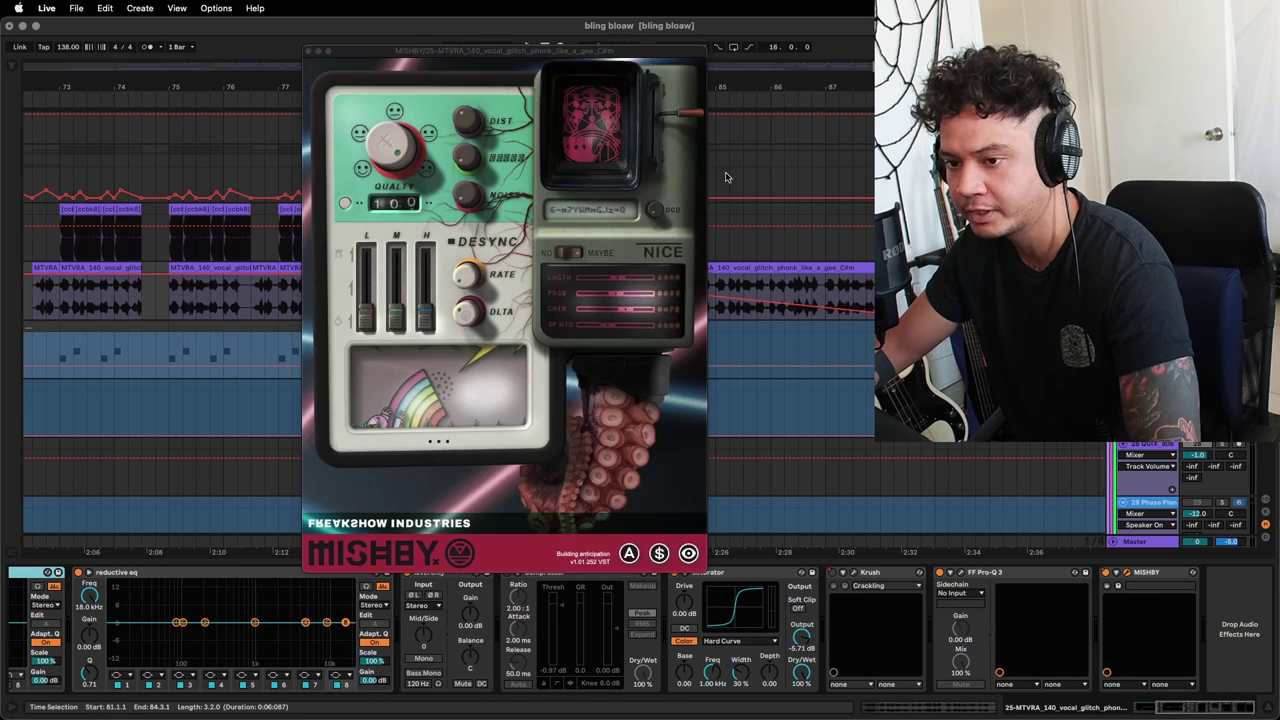
# Examine the MISHBY plugin's quality, distortion, noise and desync controls, and close its window.
pyautogui.moveTo(561, 52); pyautogui.dragTo(415, 70)
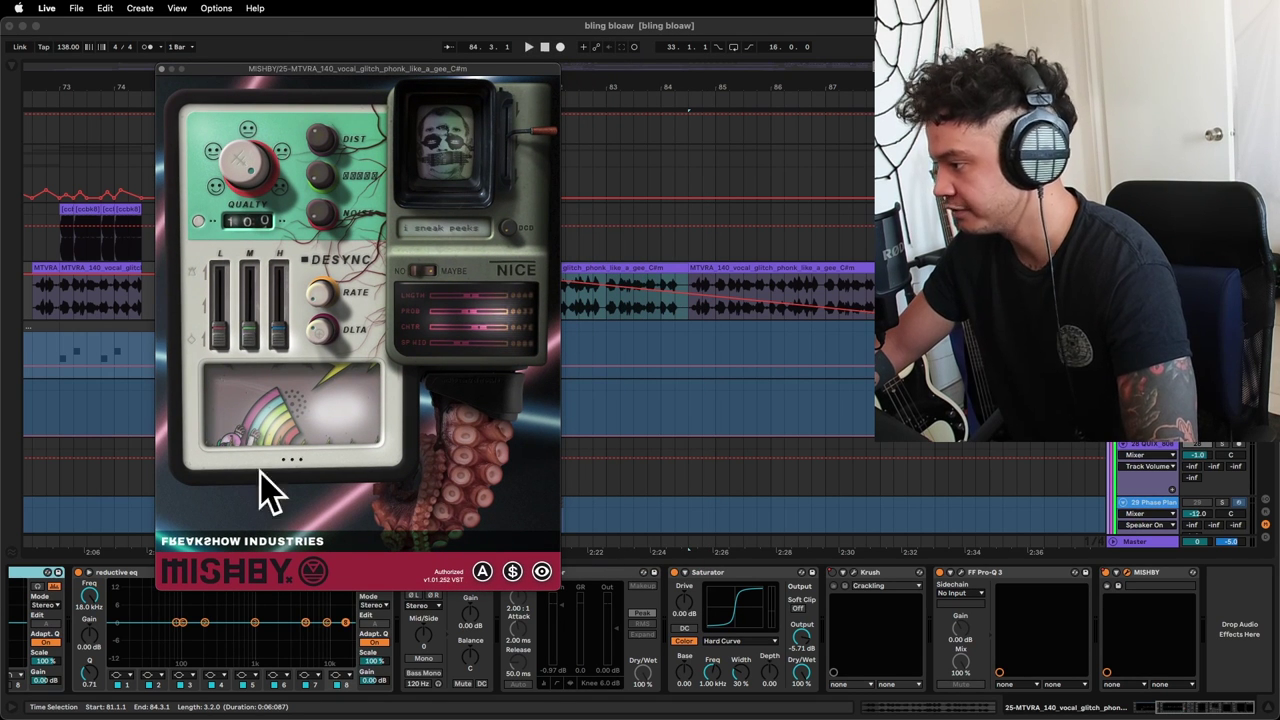
pyautogui.moveTo(345, 71); pyautogui.dragTo(521, 100)
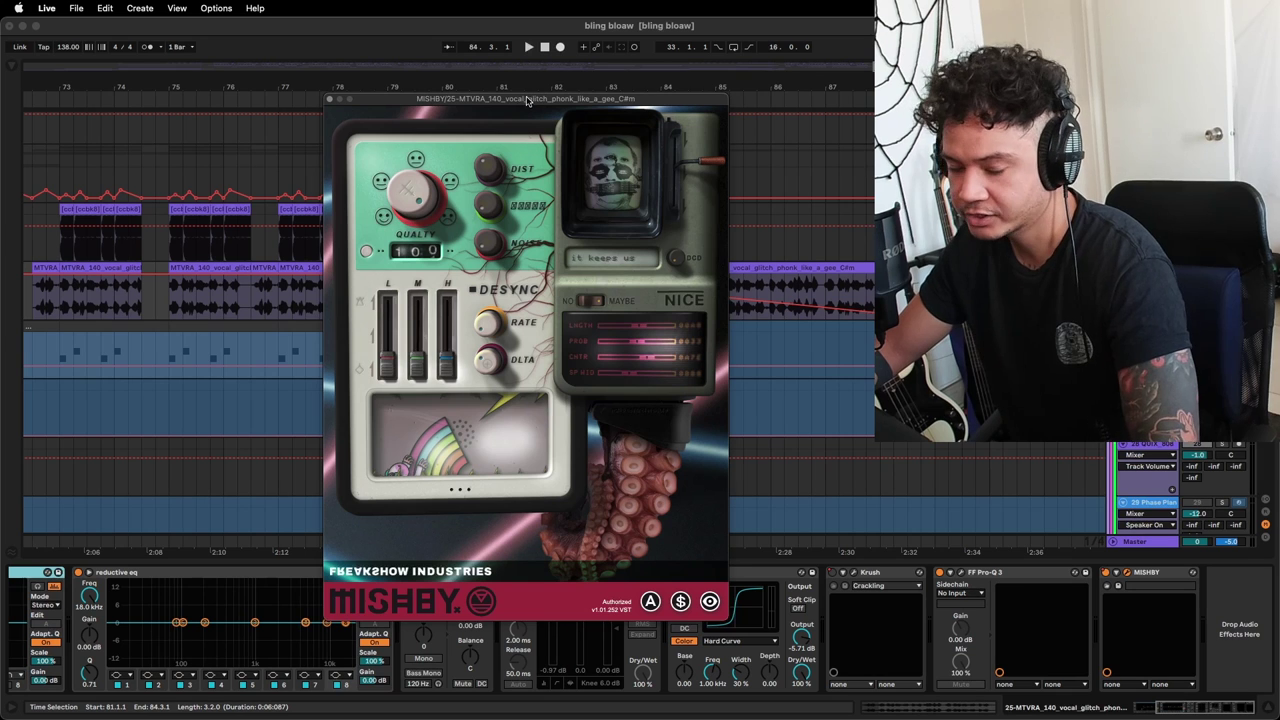
pyautogui.moveTo(529, 101); pyautogui.dragTo(535, 100)
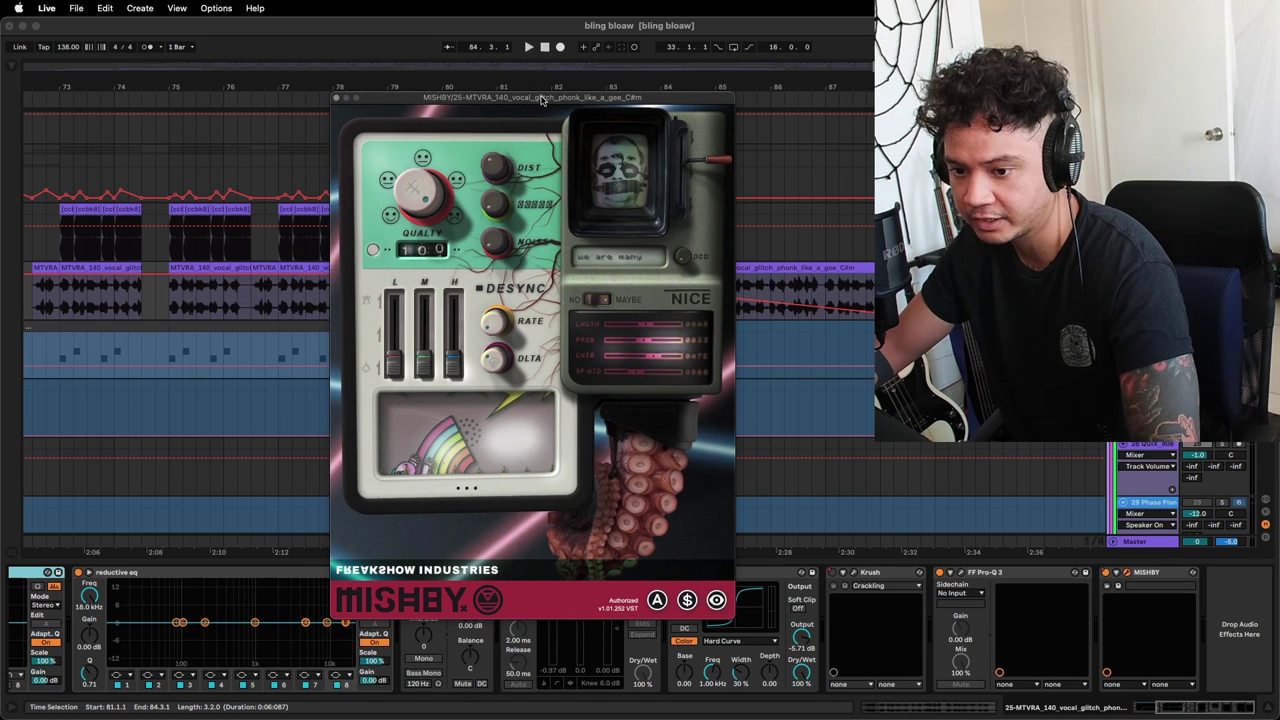
pyautogui.moveTo(541, 100); pyautogui.dragTo(378, 84)
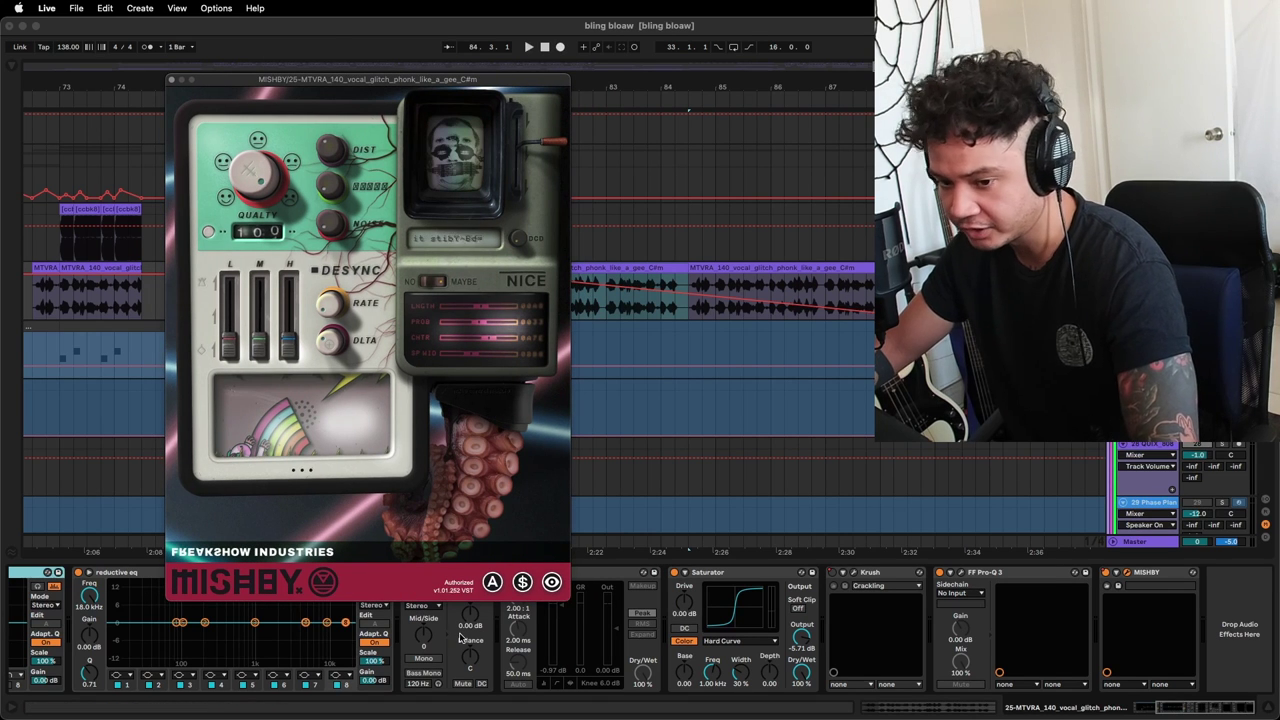
pyautogui.moveTo(354, 84); pyautogui.dragTo(390, 102)
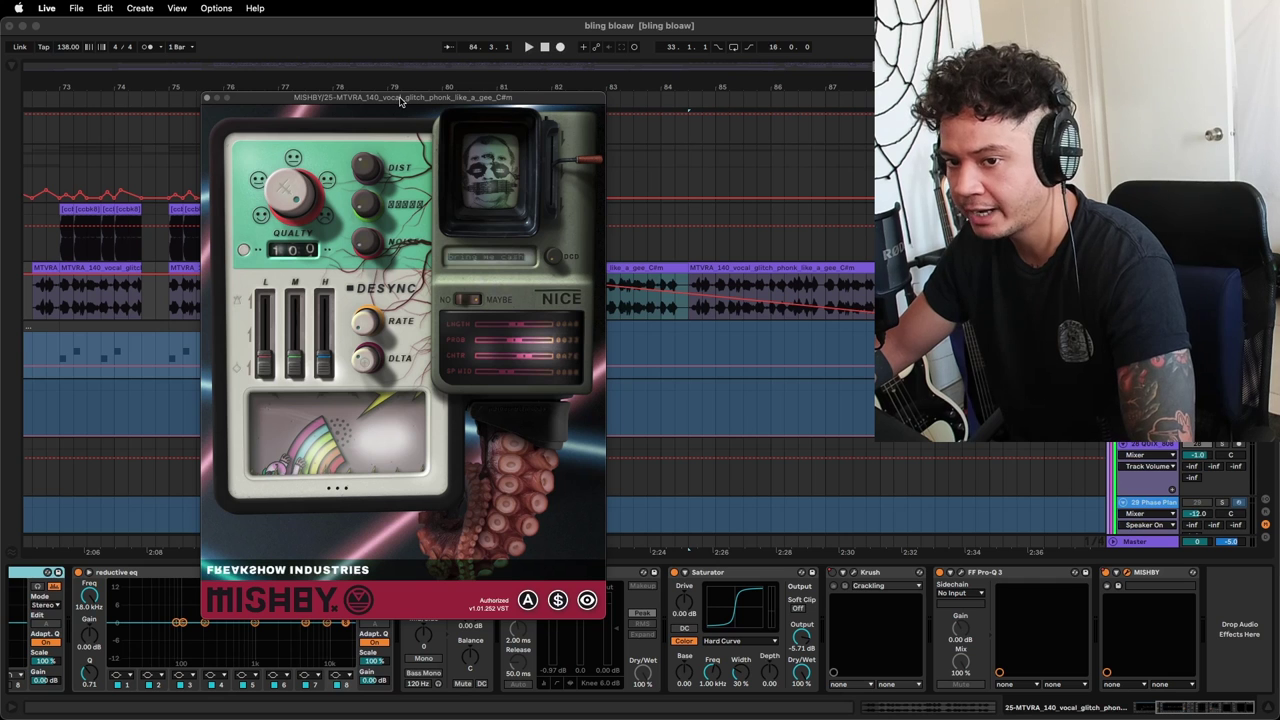
pyautogui.moveTo(400, 101); pyautogui.dragTo(494, 97)
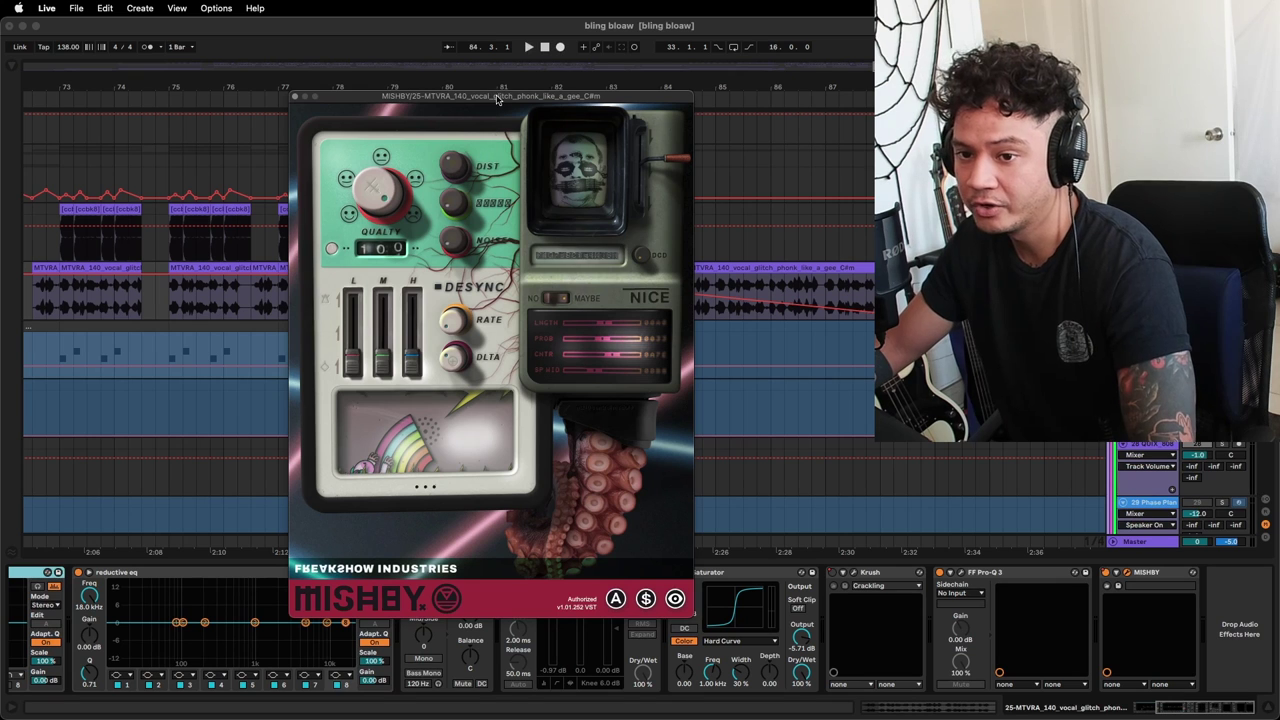
pyautogui.moveTo(500, 98); pyautogui.dragTo(361, 83)
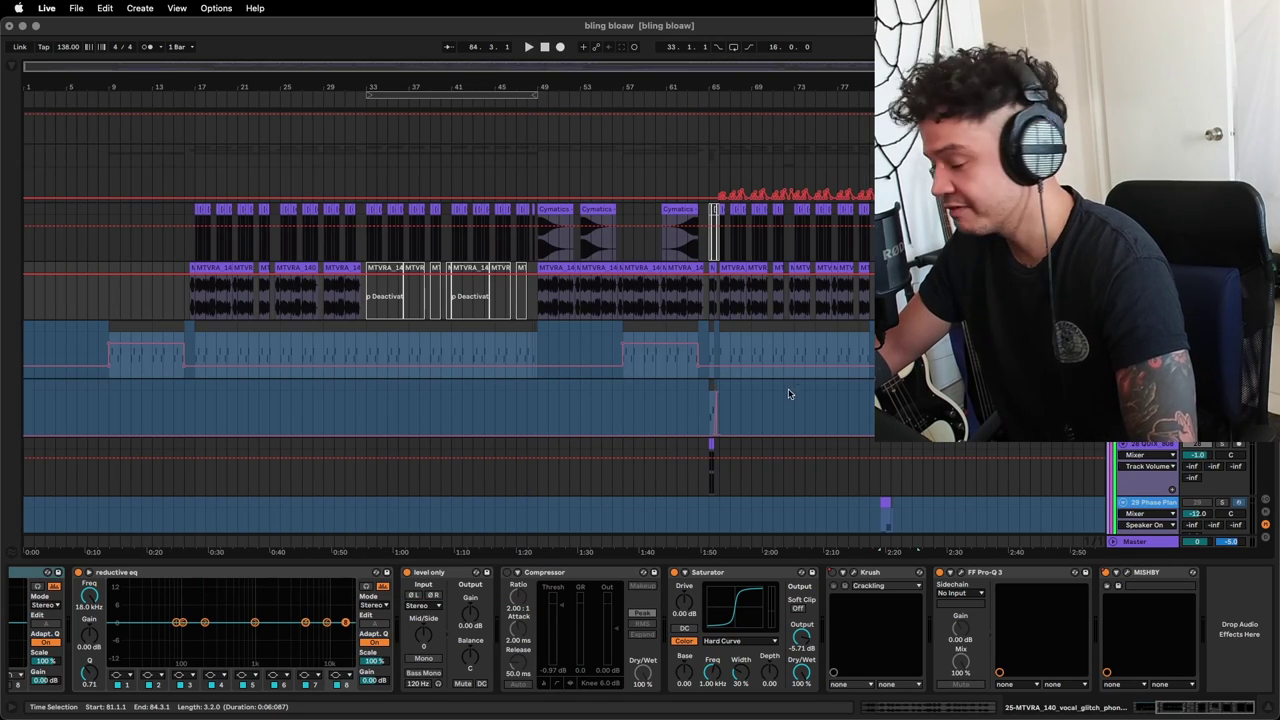
# Look through the drum, synth and effects tracks and select the MTVR2 vocal wet flashback clip at 33.1.1.
pyautogui.scroll(10, 420, 298)
pyautogui.scroll(5, 415, 295)
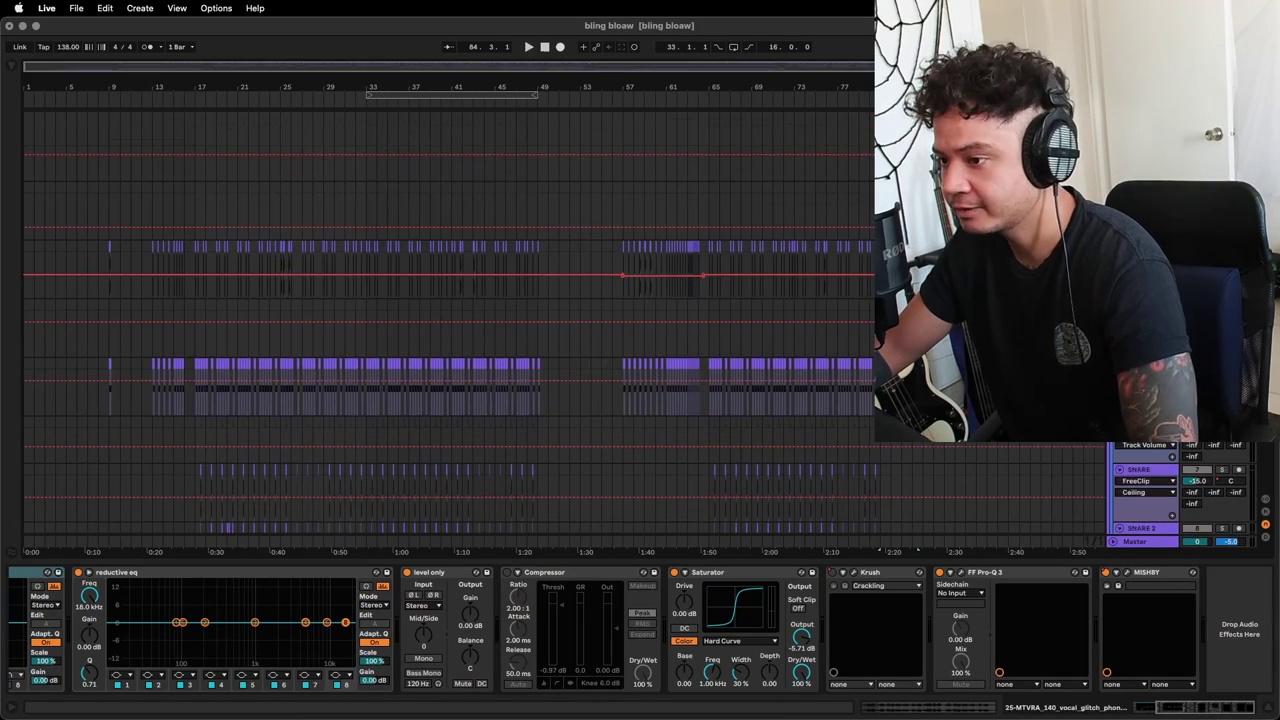
pyautogui.scroll(-10, 405, 304)
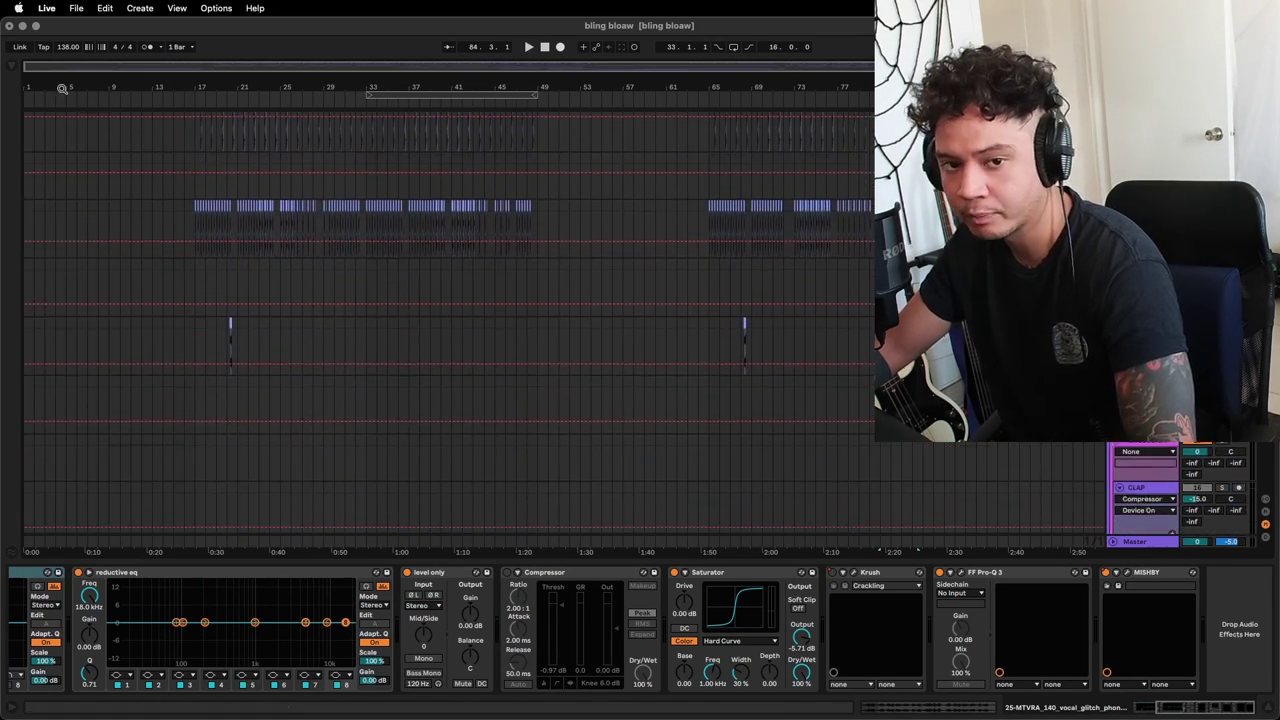
pyautogui.moveTo(54, 85); pyautogui.dragTo(54, 150)
pyautogui.scroll(-4, 516, 184)
pyautogui.scroll(-5, 747, 264)
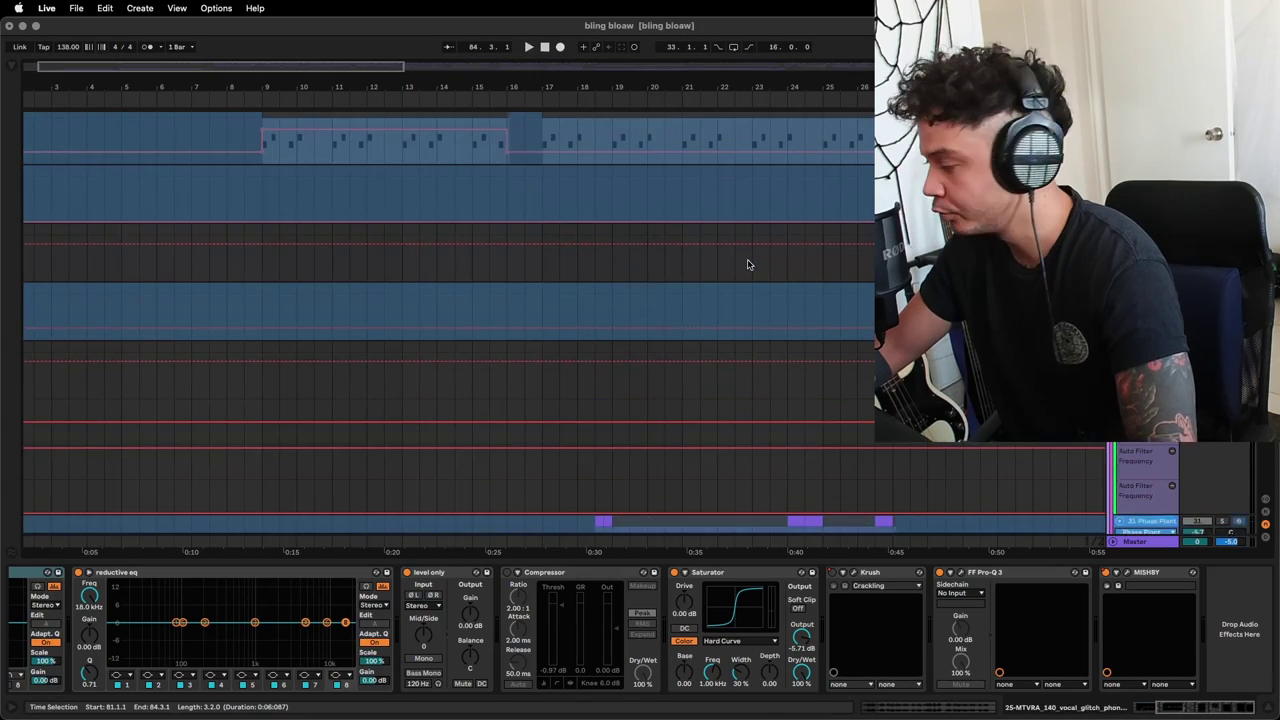
pyautogui.scroll(-5, 750, 265)
pyautogui.press('w')
pyautogui.moveTo(43, 87); pyautogui.dragTo(69, 90)
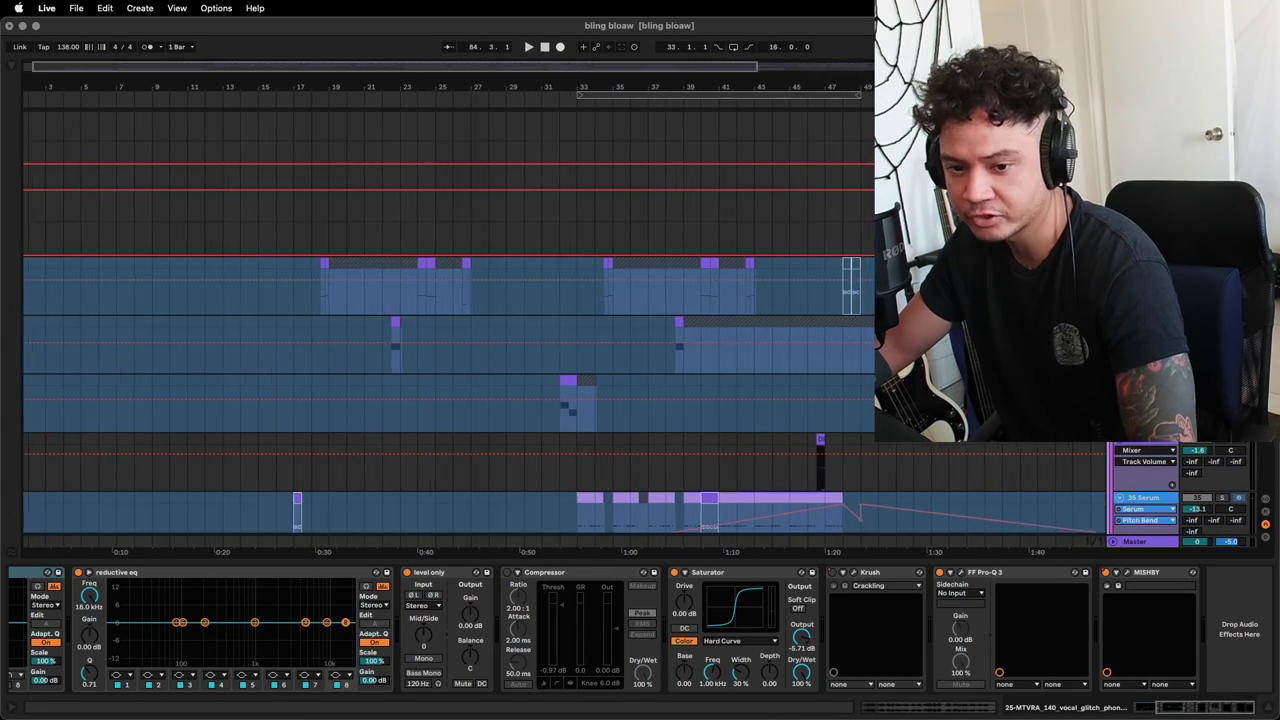
pyautogui.scroll(-6, 560, 274)
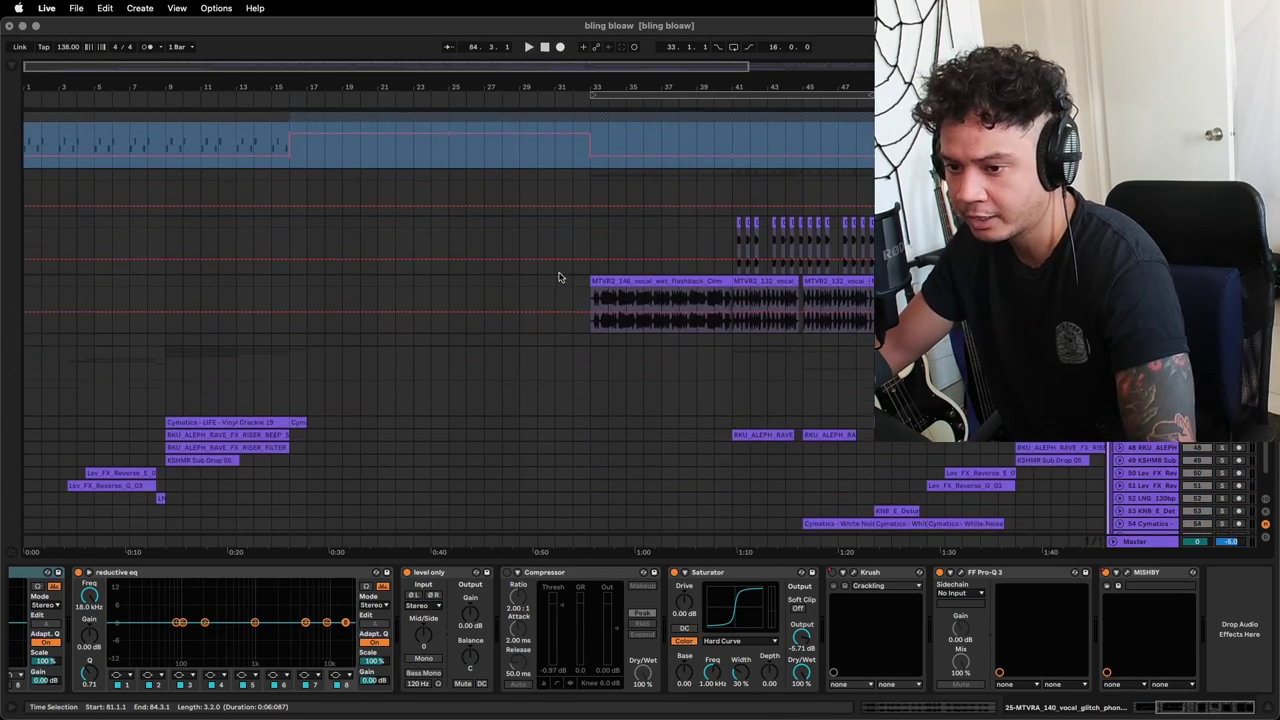
pyautogui.click(1142, 180)
pyautogui.click(1142, 122)
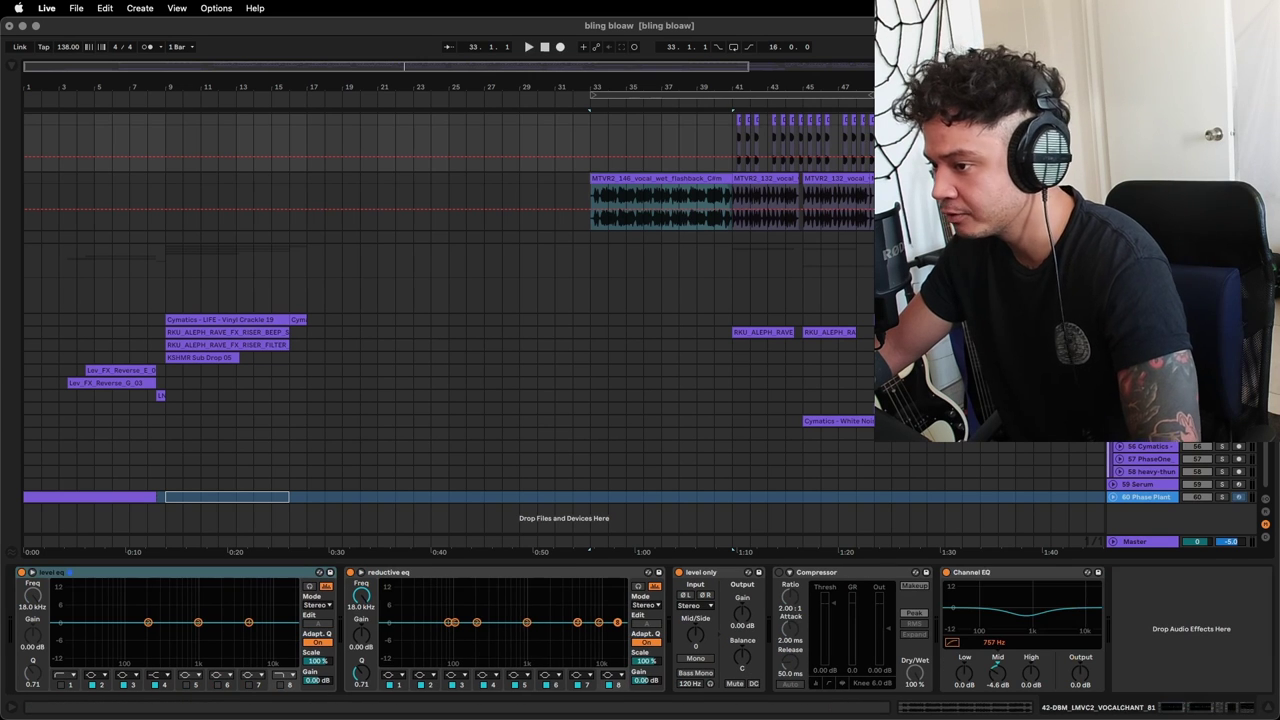